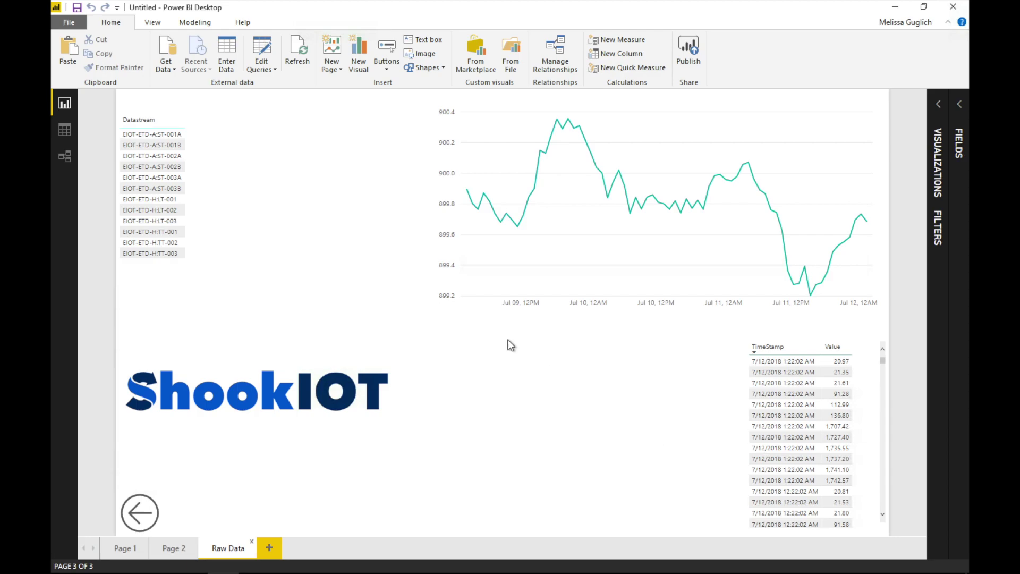
# Browse the data connector catalogue's Azure and file connectors, then close it without connecting.
pyautogui.click(171, 64)
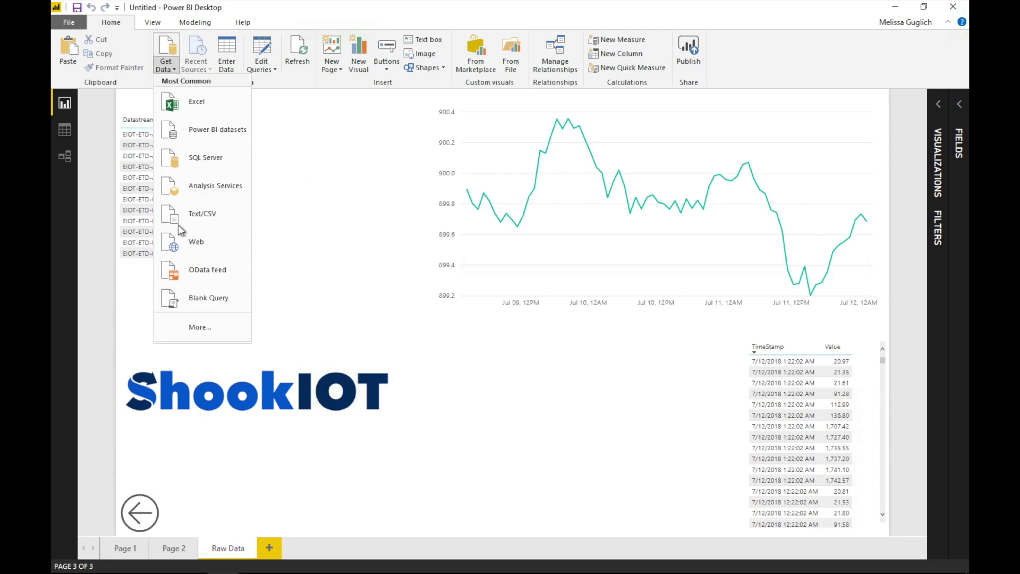
pyautogui.click(200, 329)
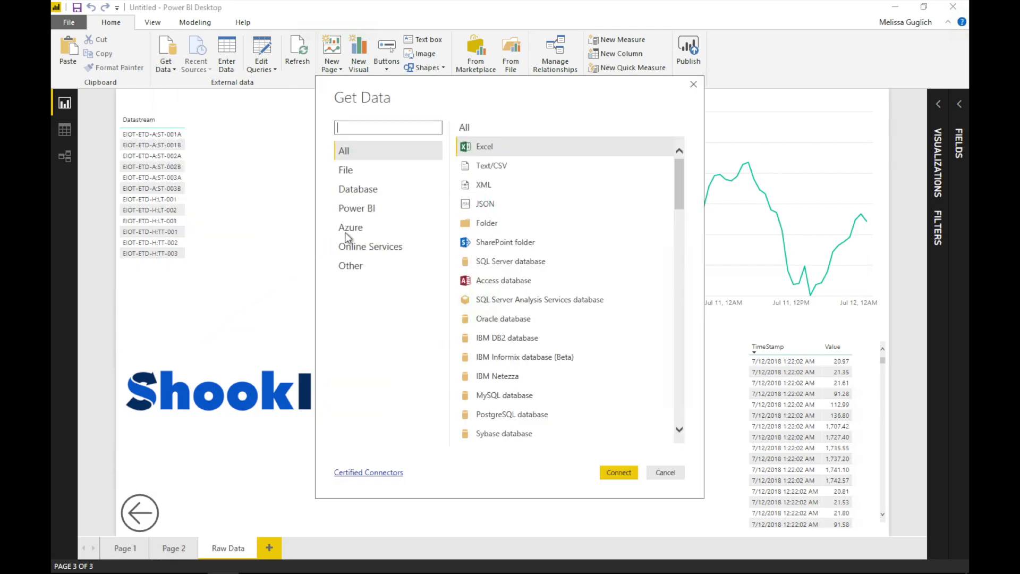
pyautogui.click(358, 228)
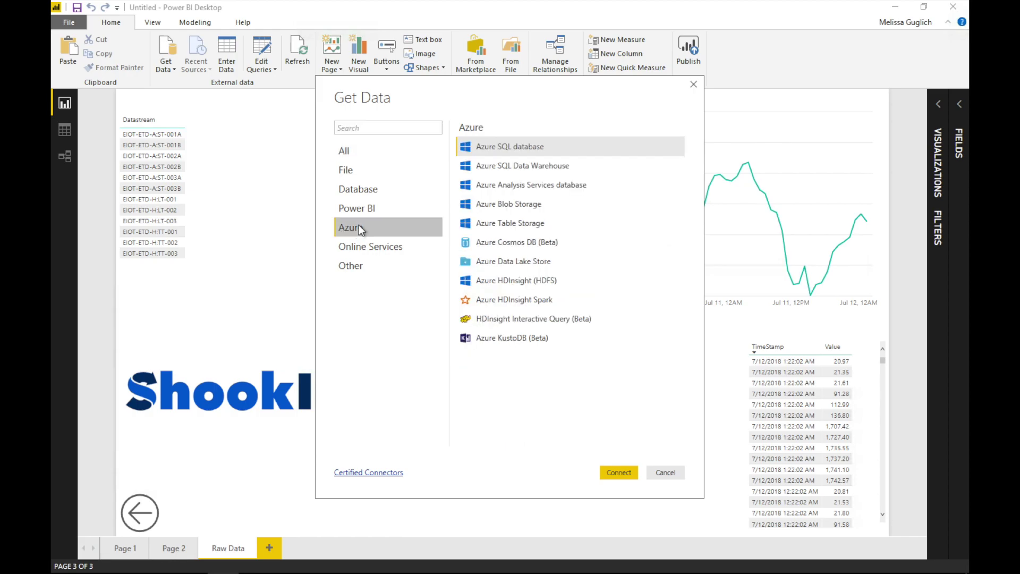
pyautogui.click(356, 161)
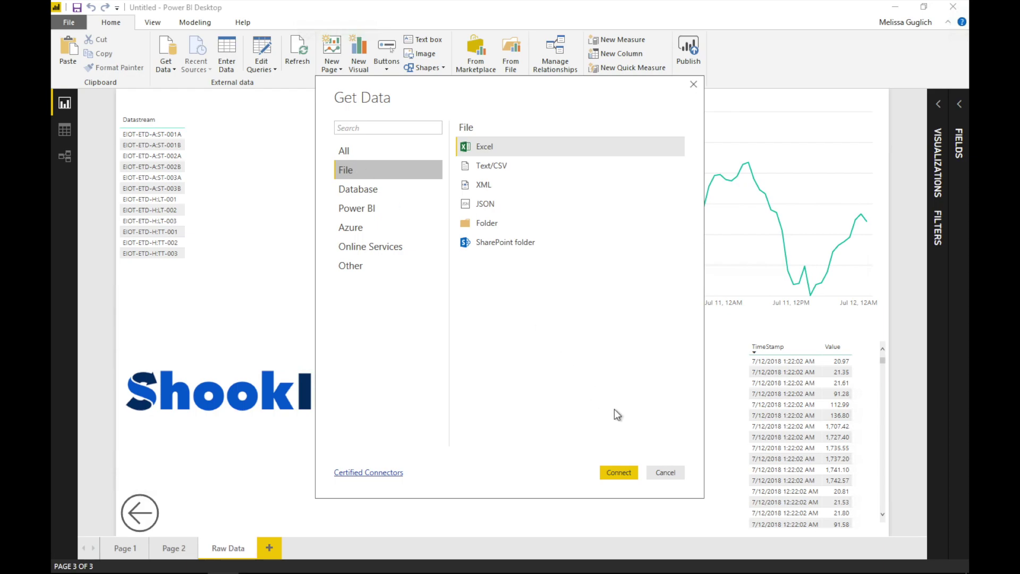
pyautogui.click(665, 473)
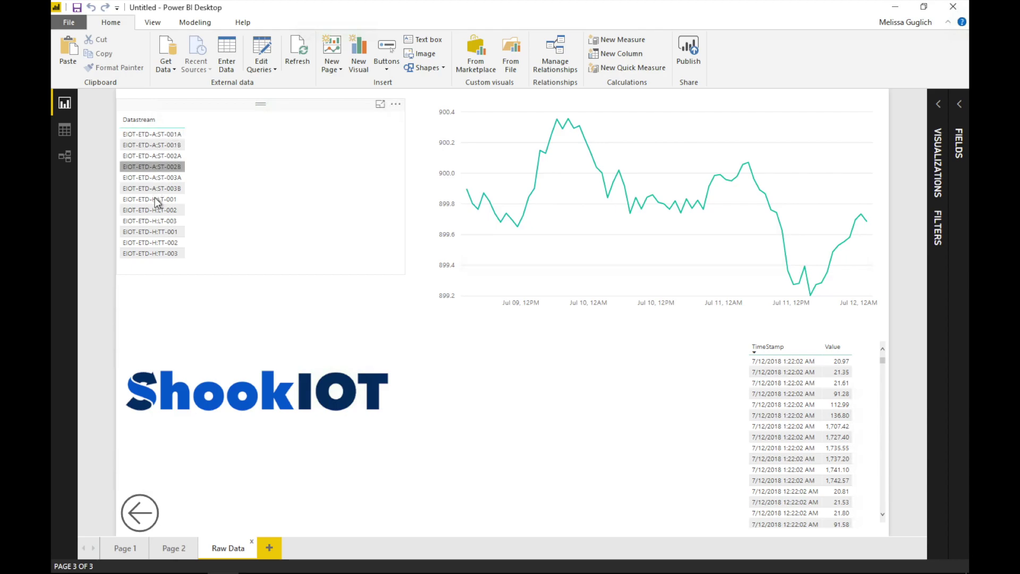
# Preview datastreams EIOT-ETD-A:ST-002B, EIOT-ETD-H:LT-001 and EIOT-ETD-H:TT-001, then show Page 2.
pyautogui.click(161, 171)
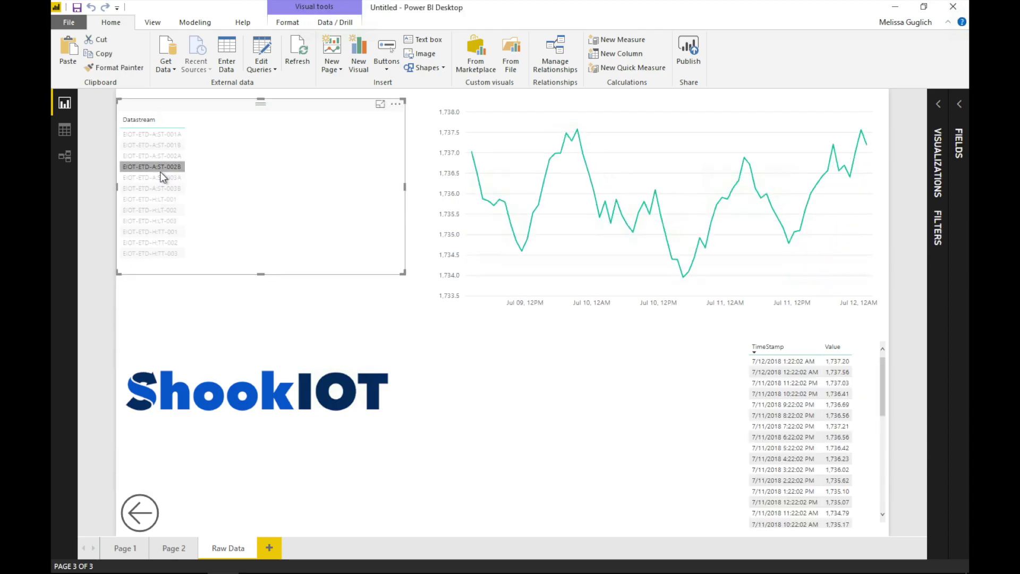
pyautogui.click(155, 194)
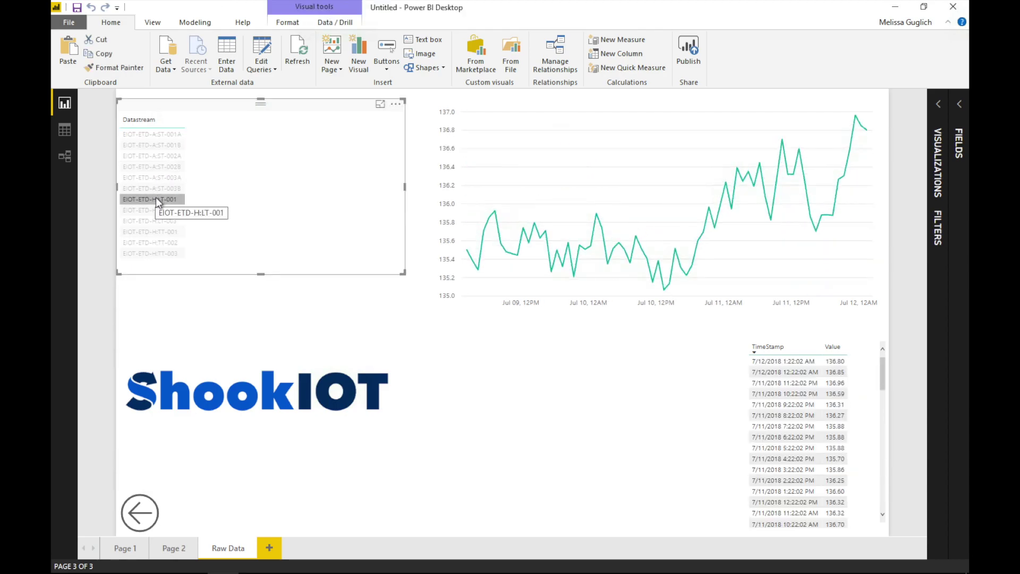
pyautogui.click(158, 233)
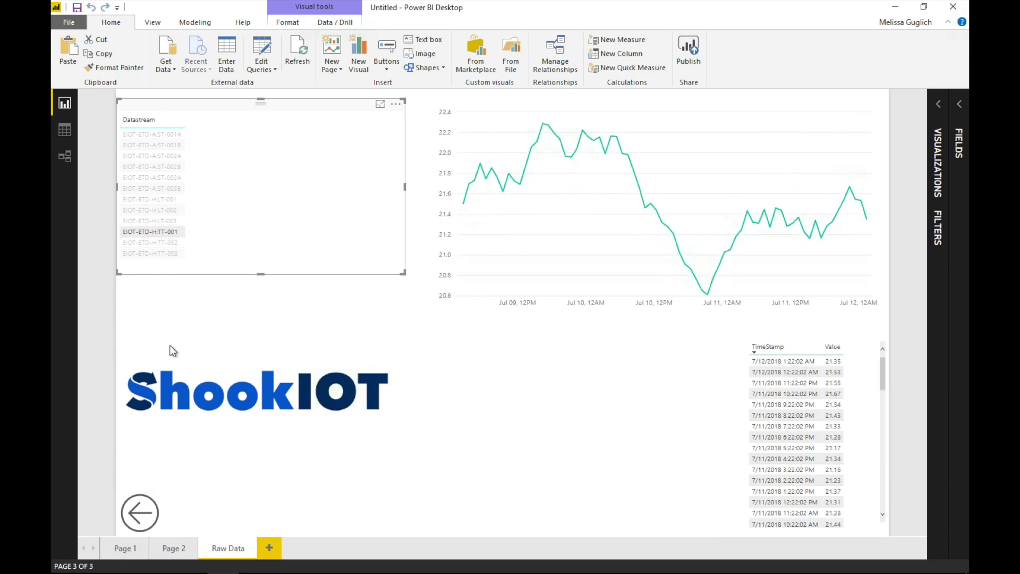
pyautogui.click(183, 552)
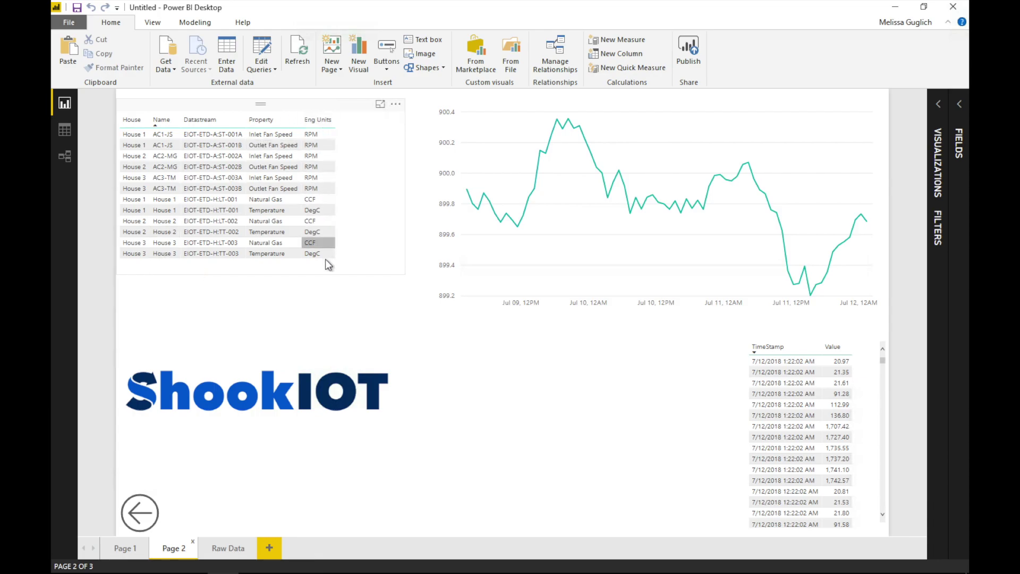
# On Page 1, filter the dashboard to House 2, then House 3, then back to House 1.
pyautogui.click(133, 549)
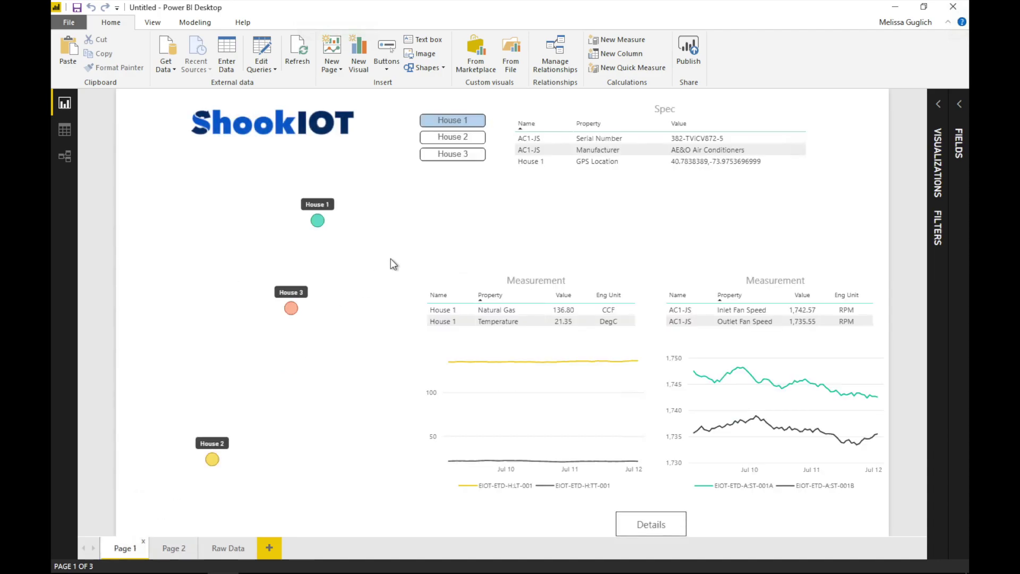
pyautogui.click(451, 140)
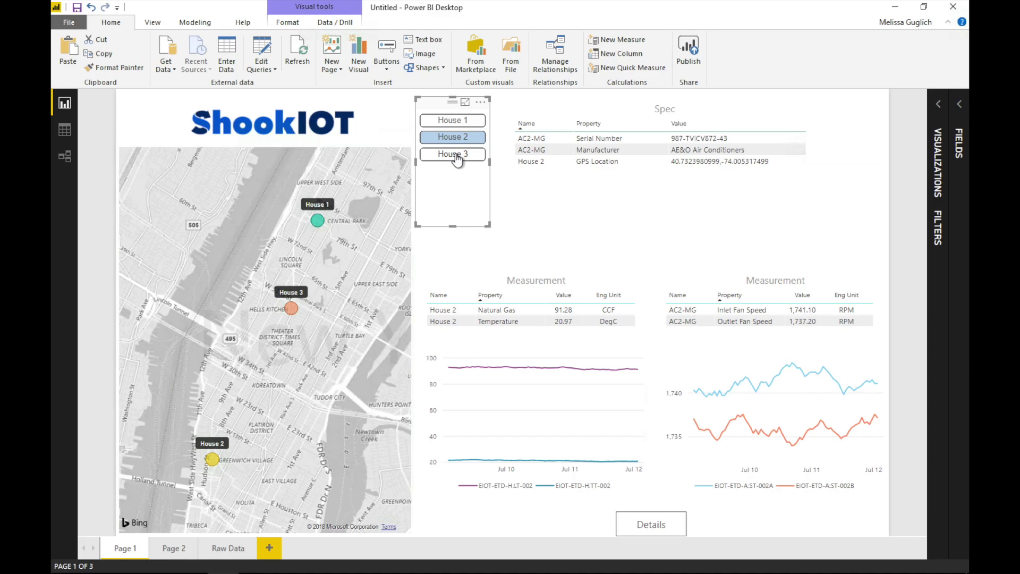
pyautogui.click(456, 156)
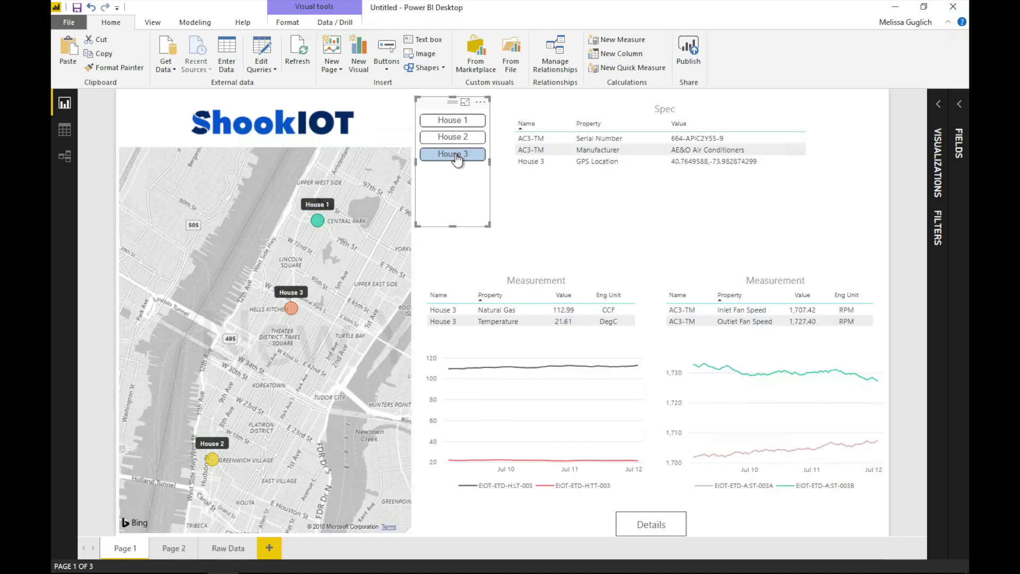
pyautogui.click(458, 123)
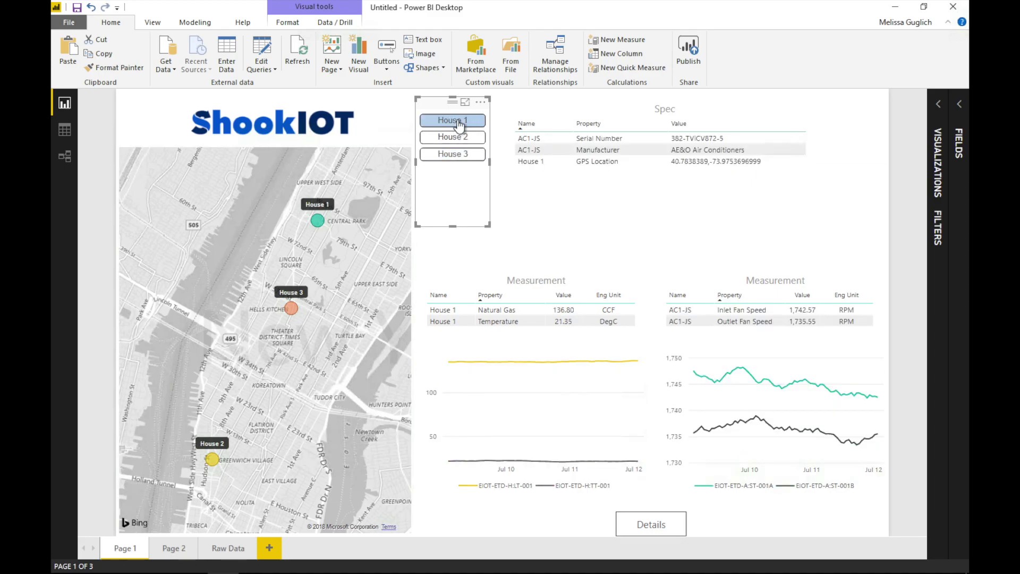
pyautogui.click(587, 253)
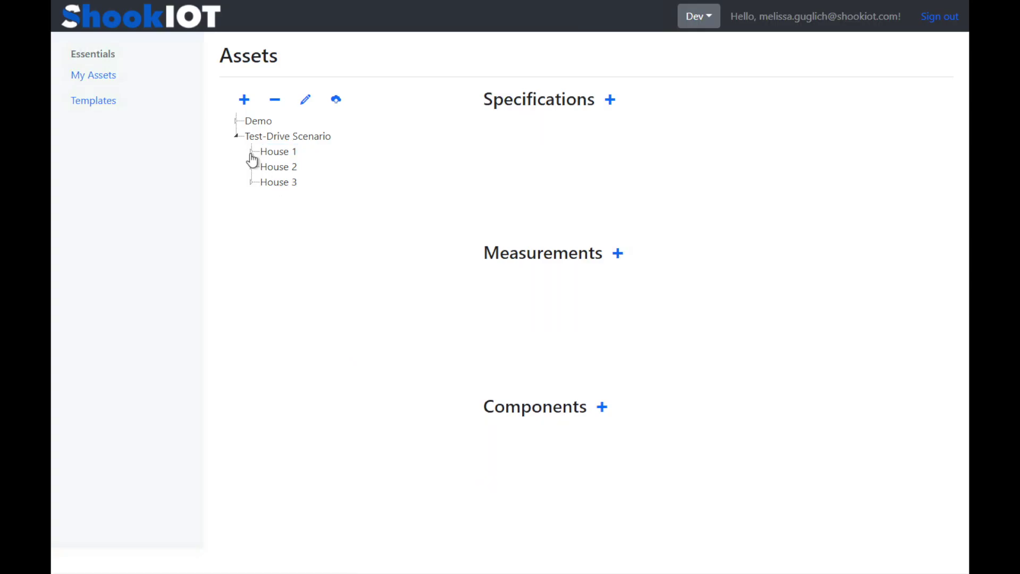
# Expand House 1, House 2 and House 3 in the asset tree and display House 1's details.
pyautogui.click(251, 152)
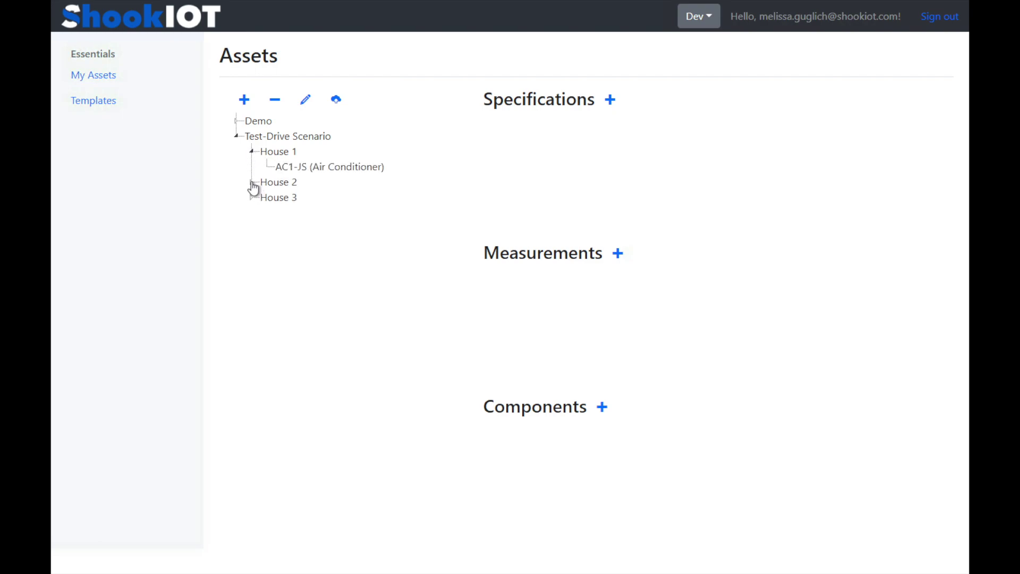
pyautogui.click(252, 183)
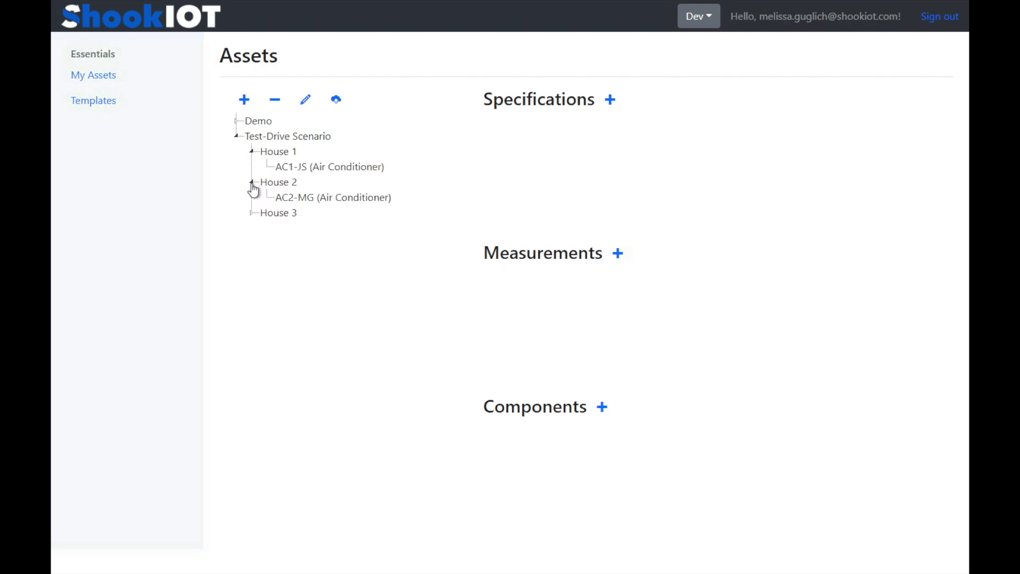
pyautogui.click(251, 213)
pyautogui.click(283, 152)
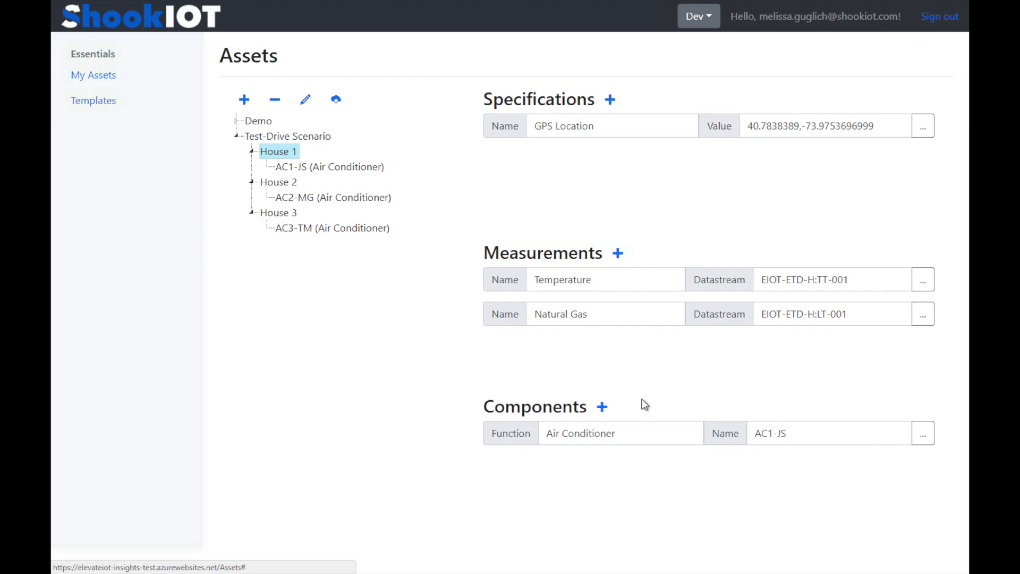
# Add an Owner specification to House 1 with the owner's name as its value.
pyautogui.click(610, 100)
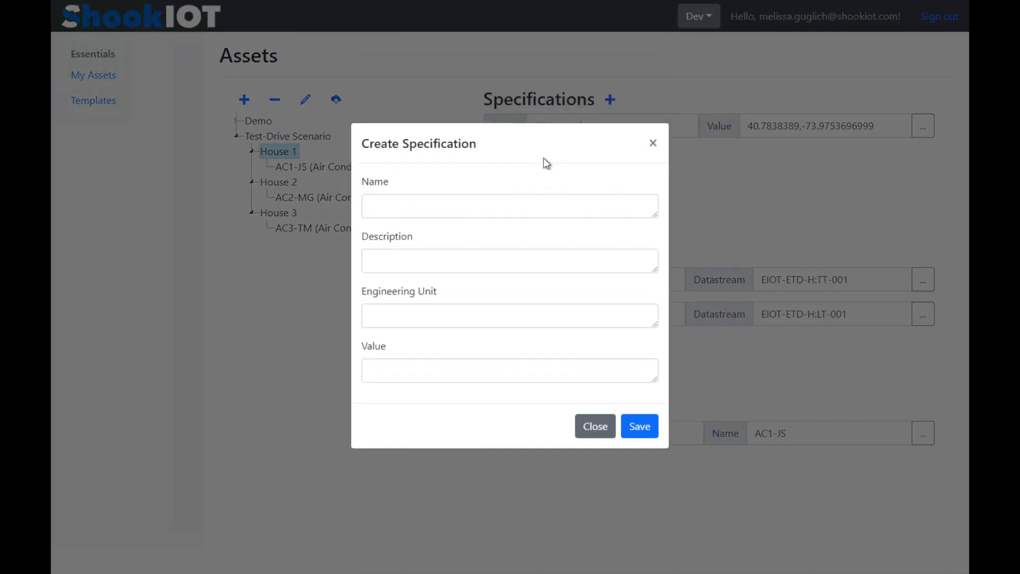
pyautogui.click(466, 208)
pyautogui.write('Owner')
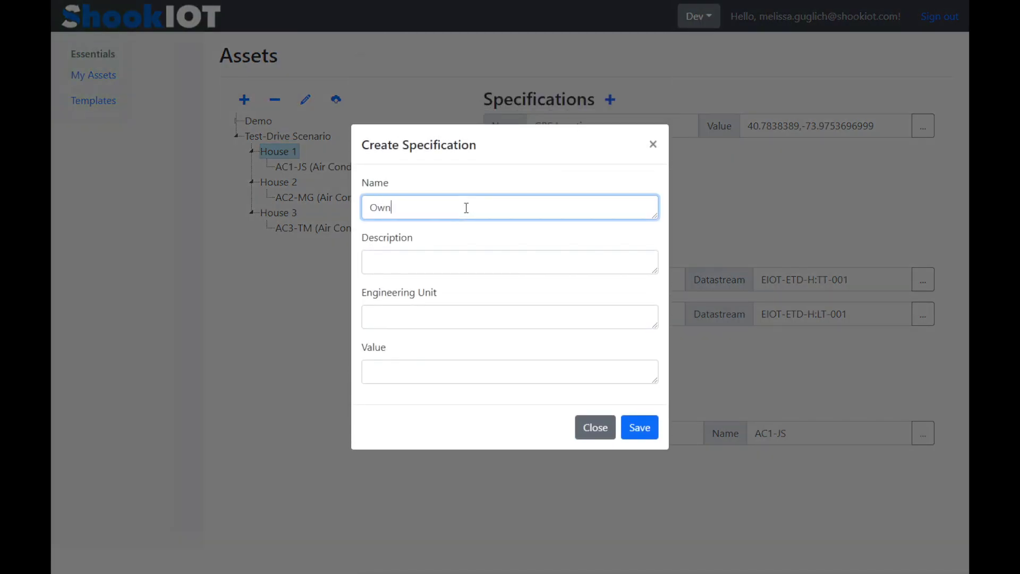
pyautogui.click(413, 365)
pyautogui.write('Jerry')
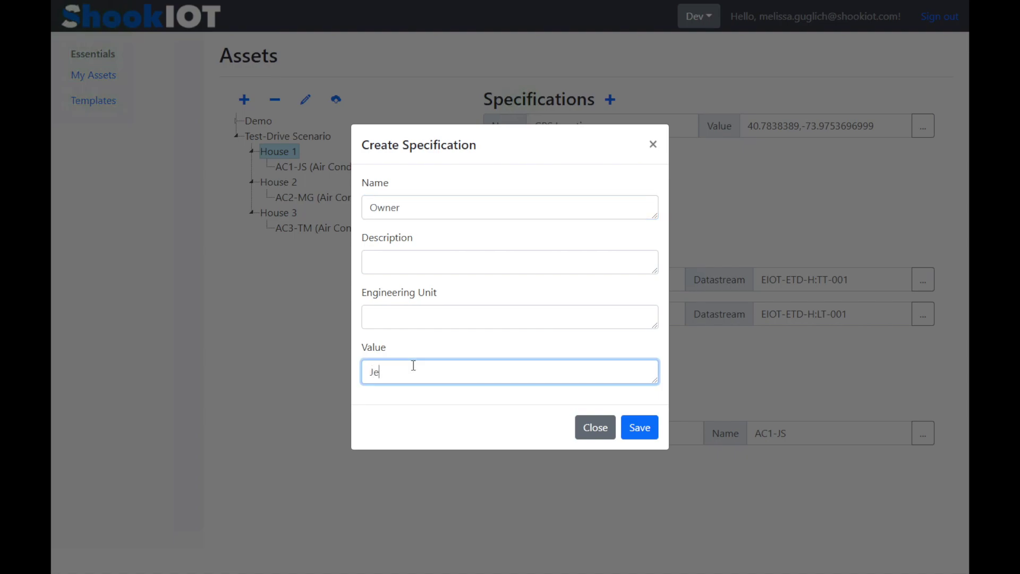
pyautogui.write(' S')
pyautogui.click(643, 429)
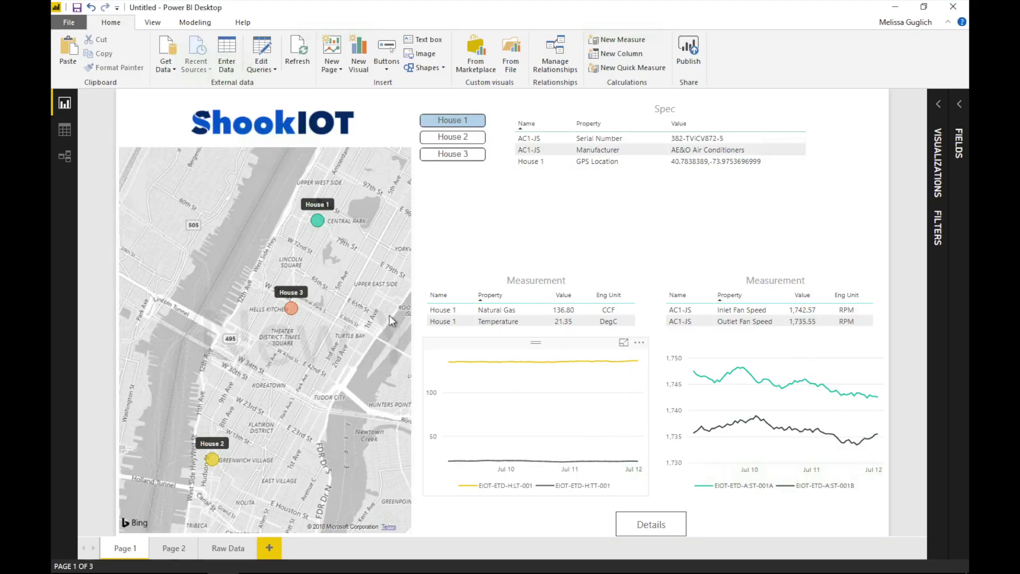
# Refresh the Power BI data to pull in House 1's Owner, then show ShookIOT's Templates page.
pyautogui.click(296, 49)
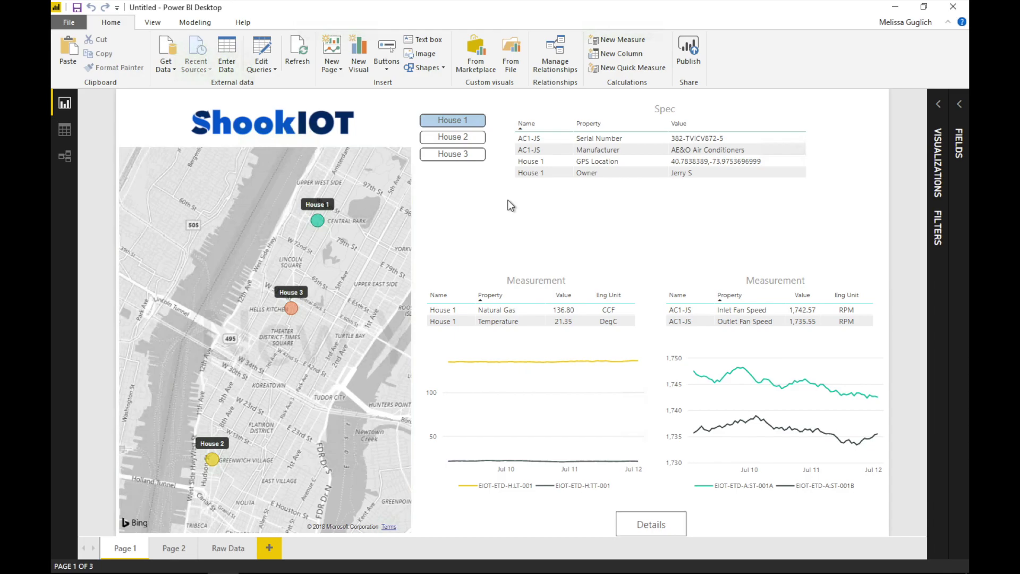
pyautogui.hotkey('alt', 'Tab')
pyautogui.click(113, 106)
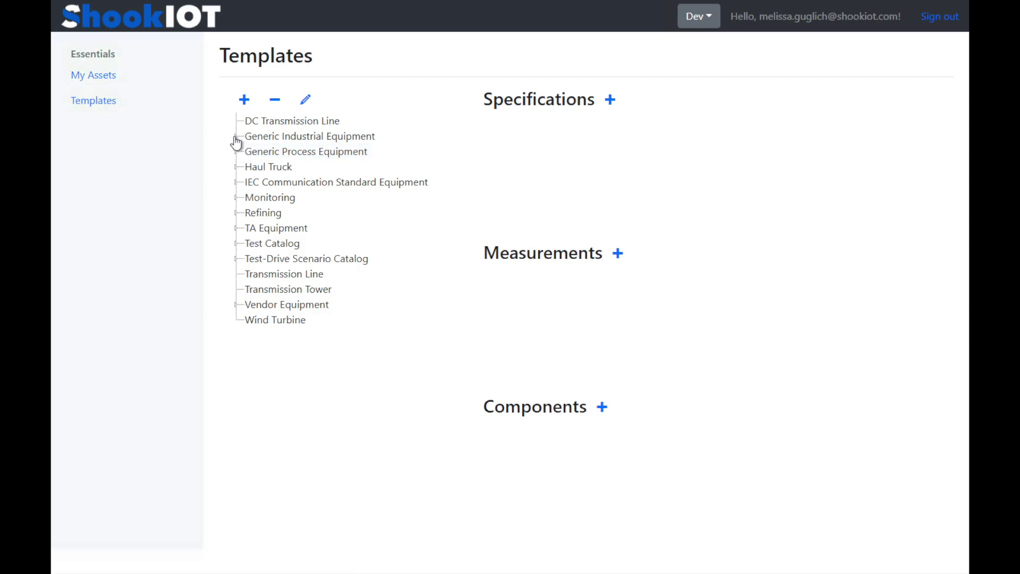
# Drill into Generic Industrial Equipment down to the Motor AC Induction polyphase and single-phase templates.
pyautogui.click(236, 136)
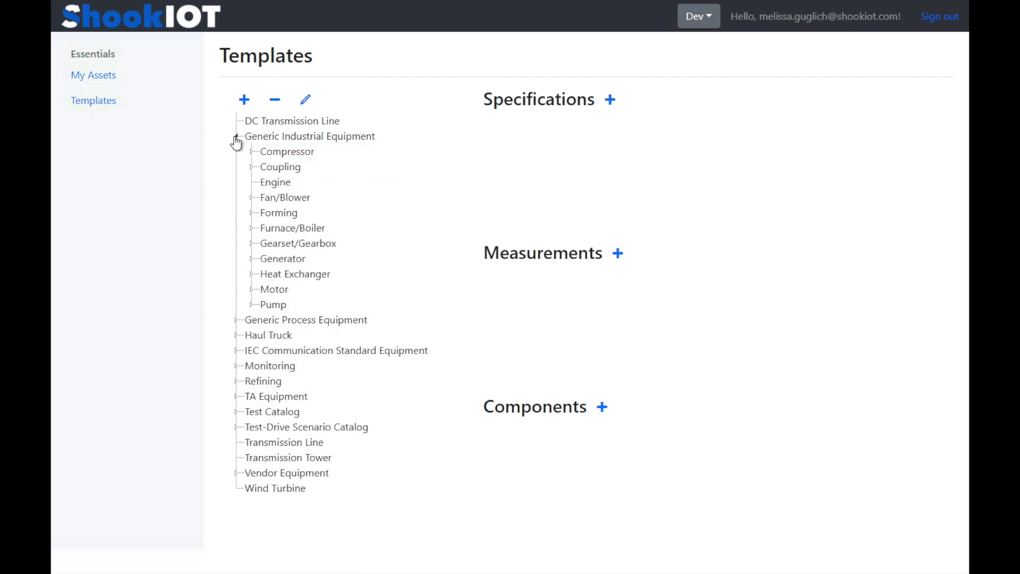
pyautogui.click(252, 290)
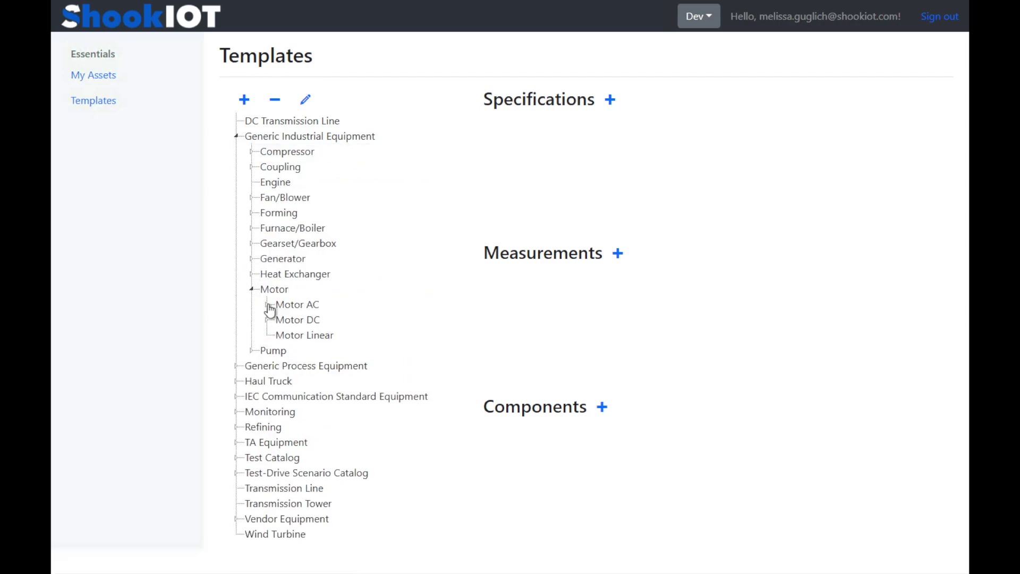
pyautogui.click(269, 306)
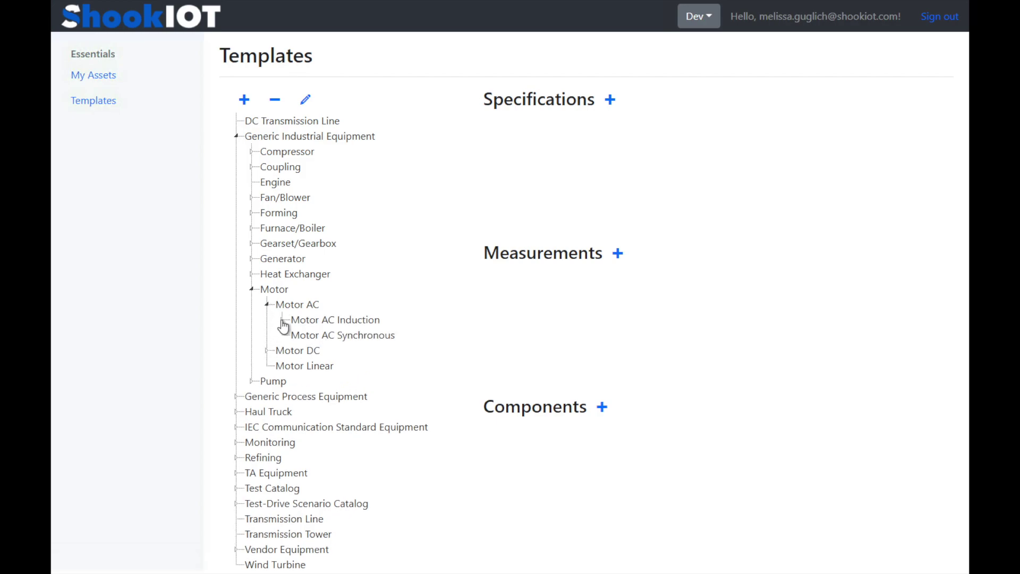
pyautogui.click(282, 320)
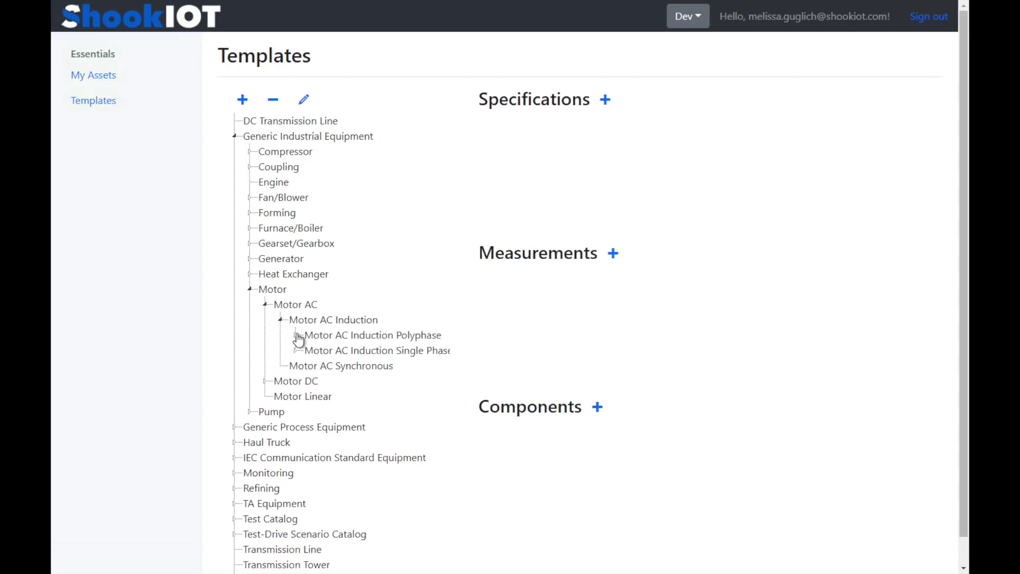
pyautogui.click(296, 336)
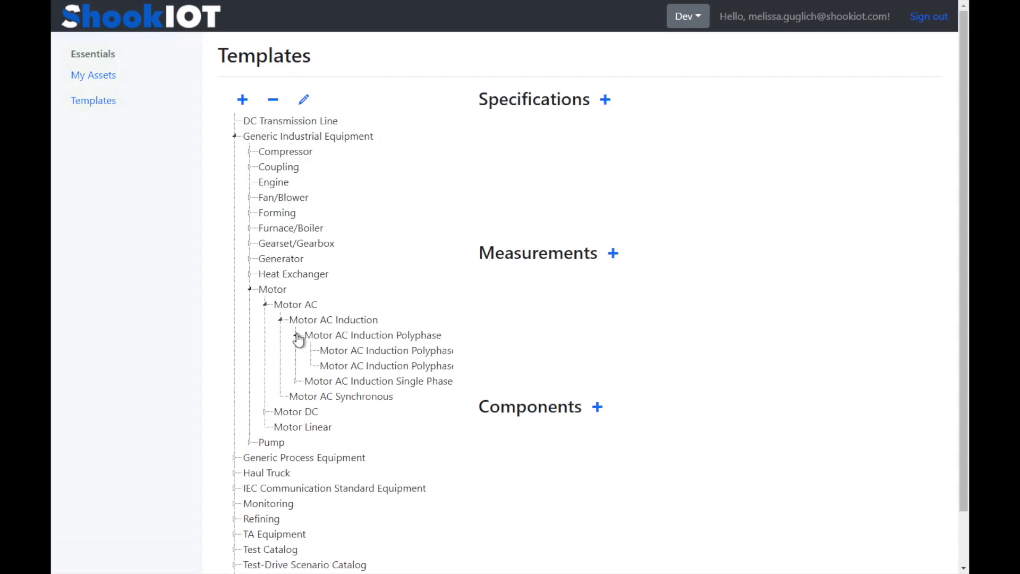
pyautogui.click(295, 382)
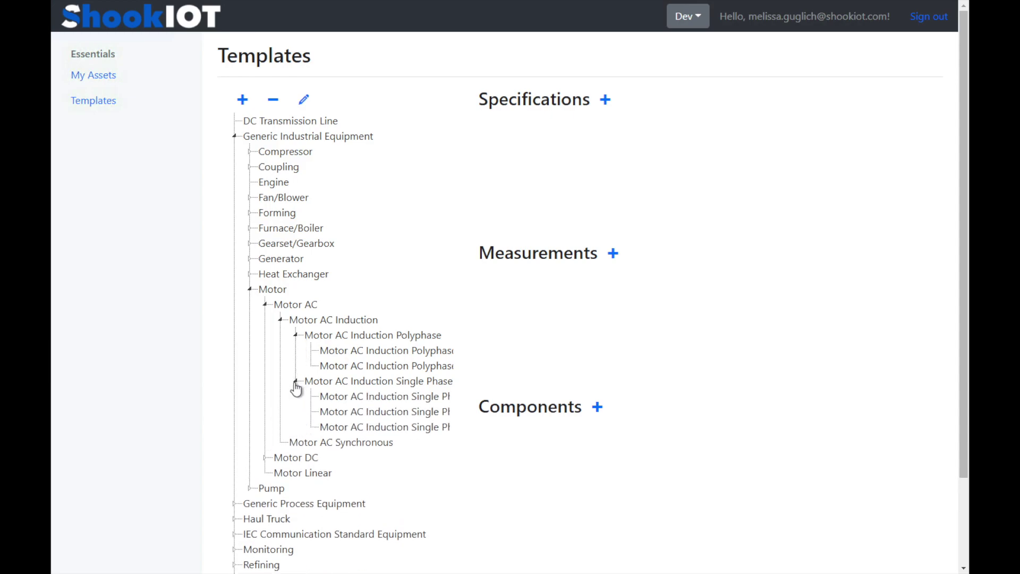
# Collapse Generic Industrial Equipment and expand Test-Drive Scenario Catalog to show its templates.
pyautogui.click(235, 138)
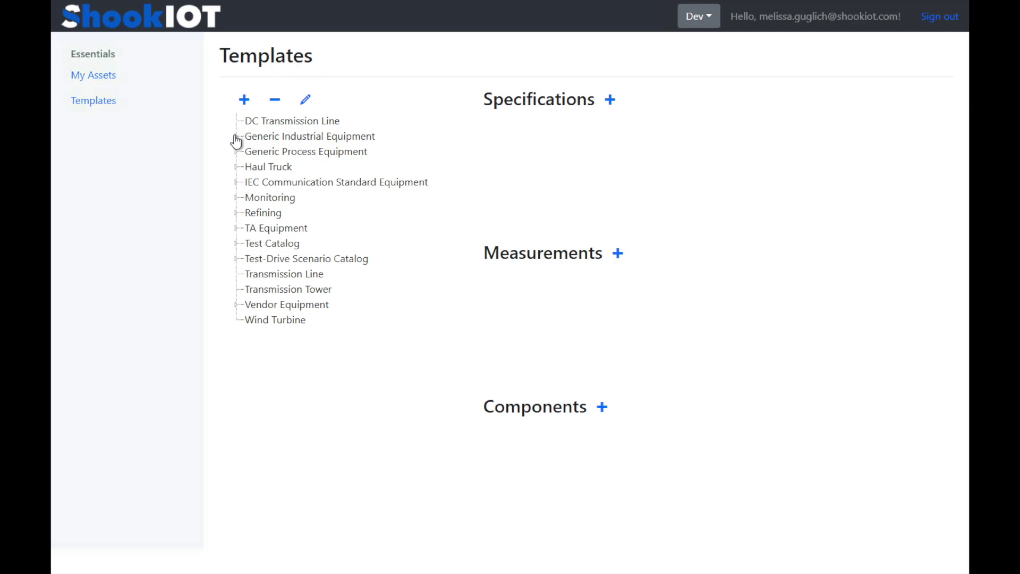
pyautogui.click(235, 259)
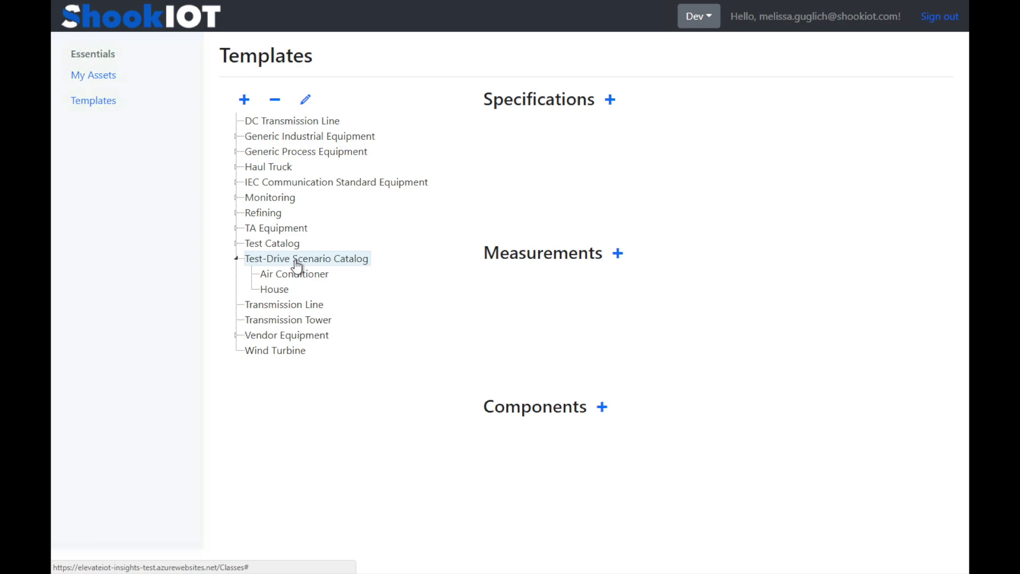
pyautogui.rightClick(297, 266)
# Create a template named Solar Panel under Test-Drive Scenario Catalog.
pyautogui.click(301, 280)
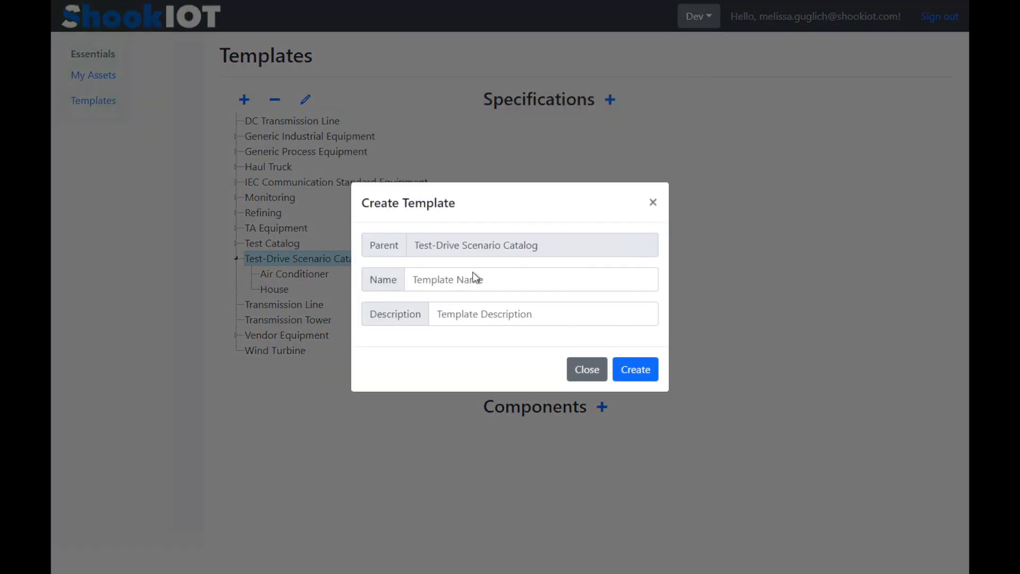
pyautogui.click(479, 273)
pyautogui.write('Solar ')
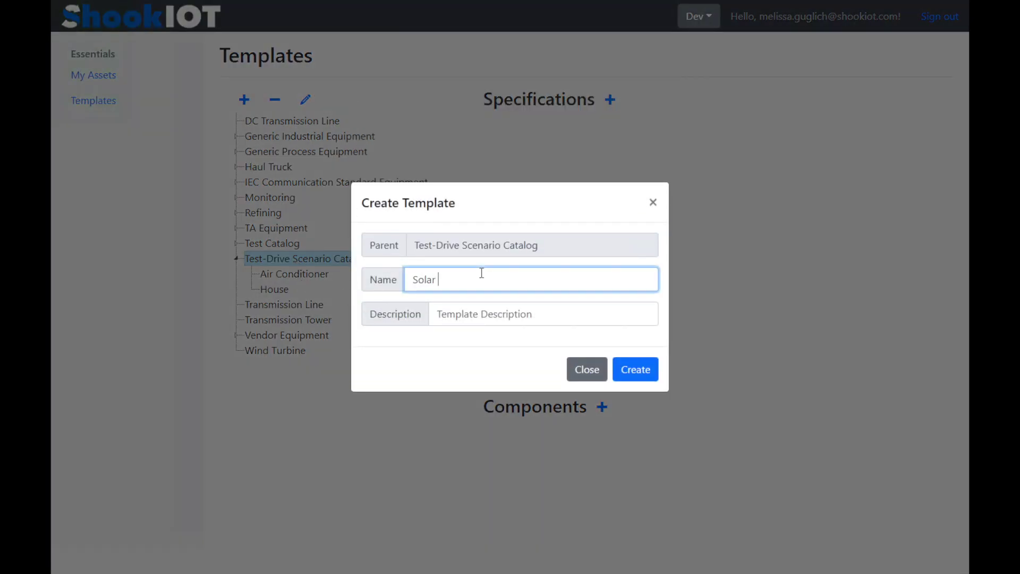
pyautogui.write('Panel')
pyautogui.click(637, 368)
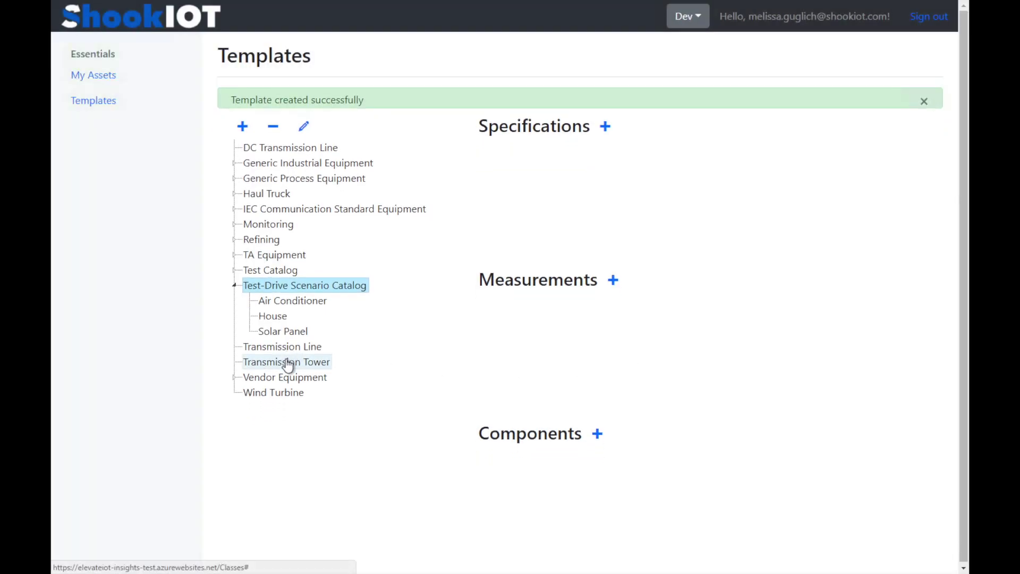
# Give the Solar Panel template a Manufacturer specification.
pyautogui.click(294, 306)
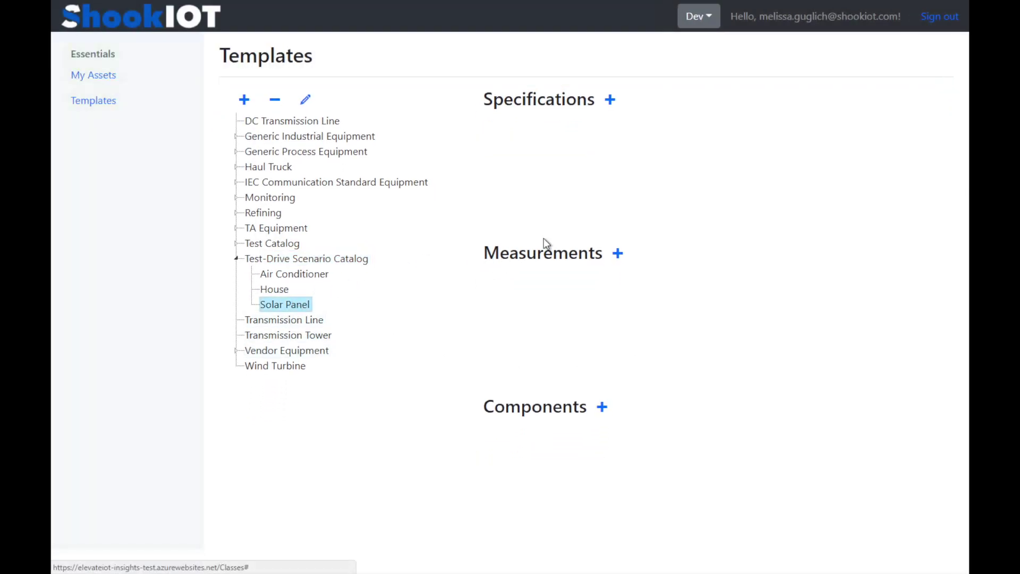
pyautogui.click(610, 101)
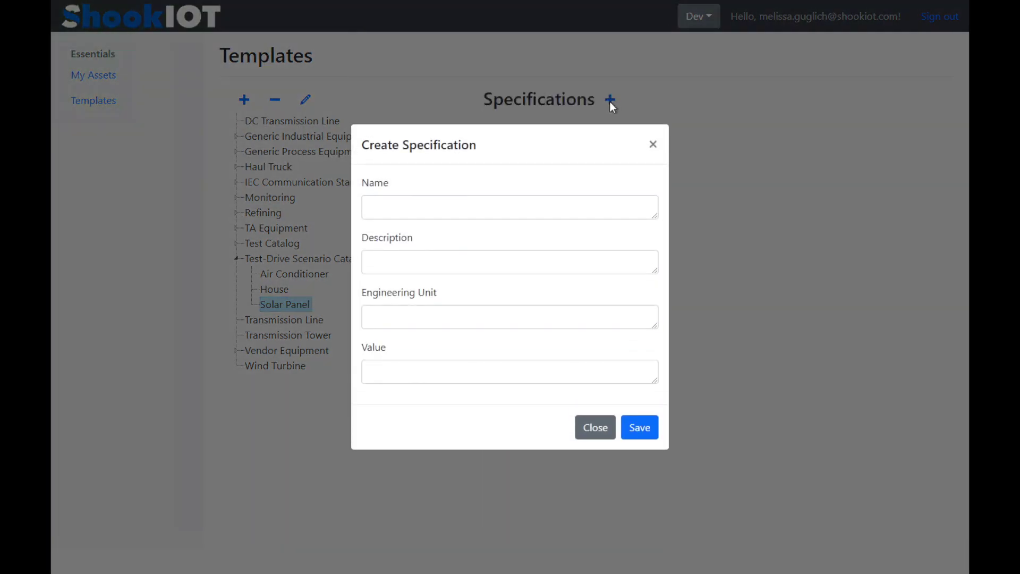
pyautogui.click(533, 205)
pyautogui.write('Manufacturer')
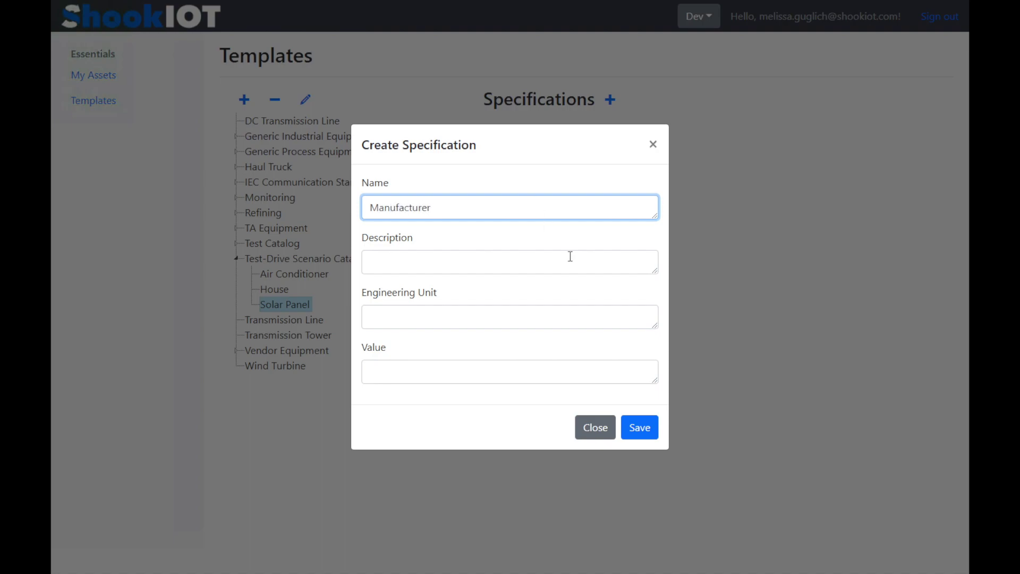
pyautogui.click(640, 423)
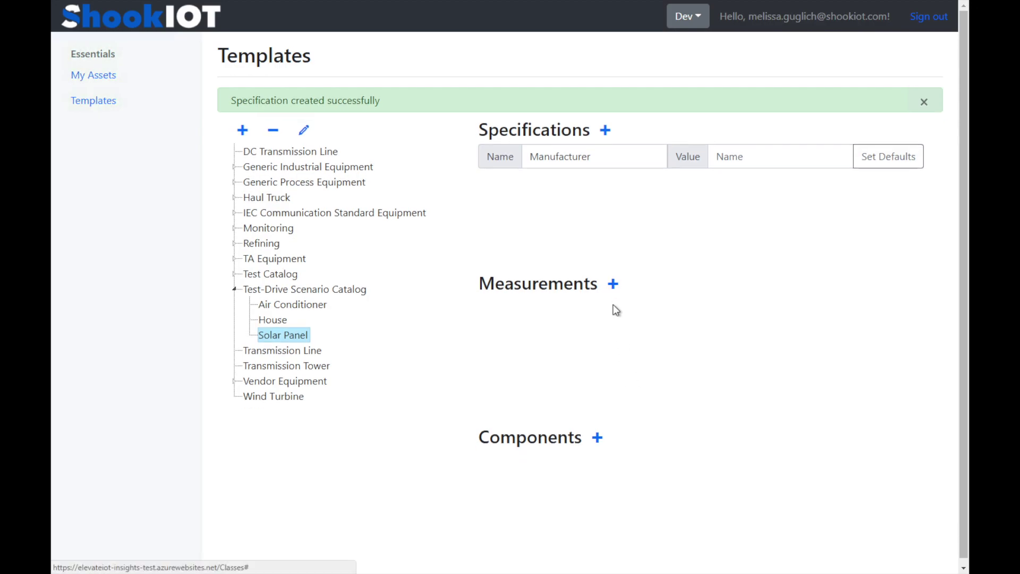
# Add a Power Generated measurement in Watts to the Solar Panel template.
pyautogui.click(617, 254)
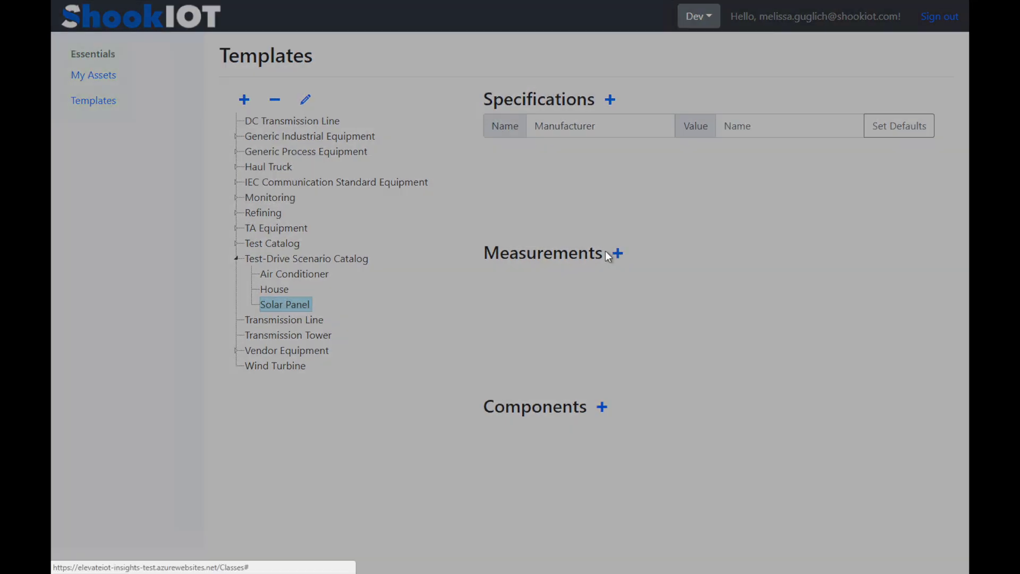
pyautogui.click(443, 170)
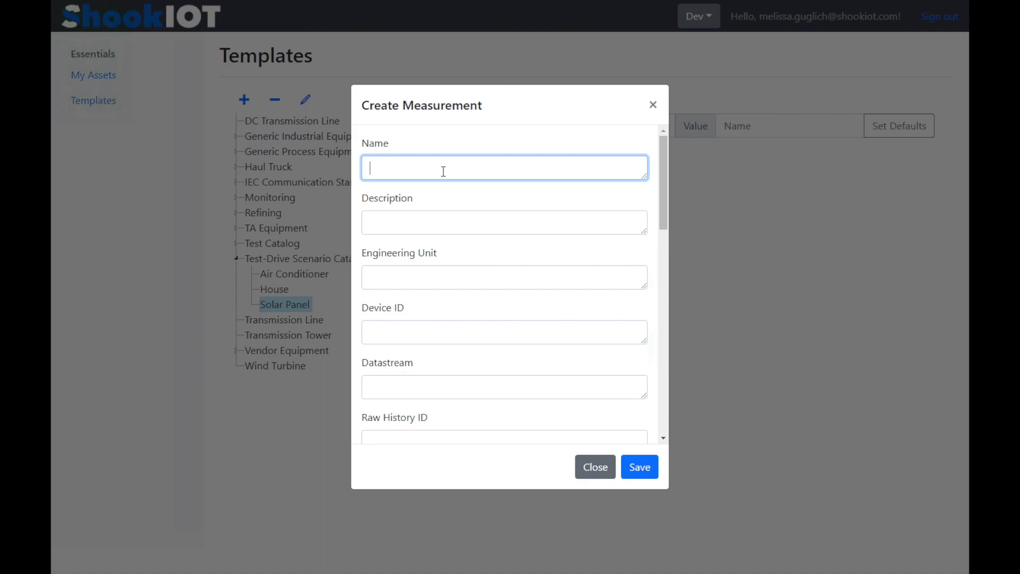
pyautogui.write('Power Generated')
pyautogui.click(412, 275)
pyautogui.write('Watts')
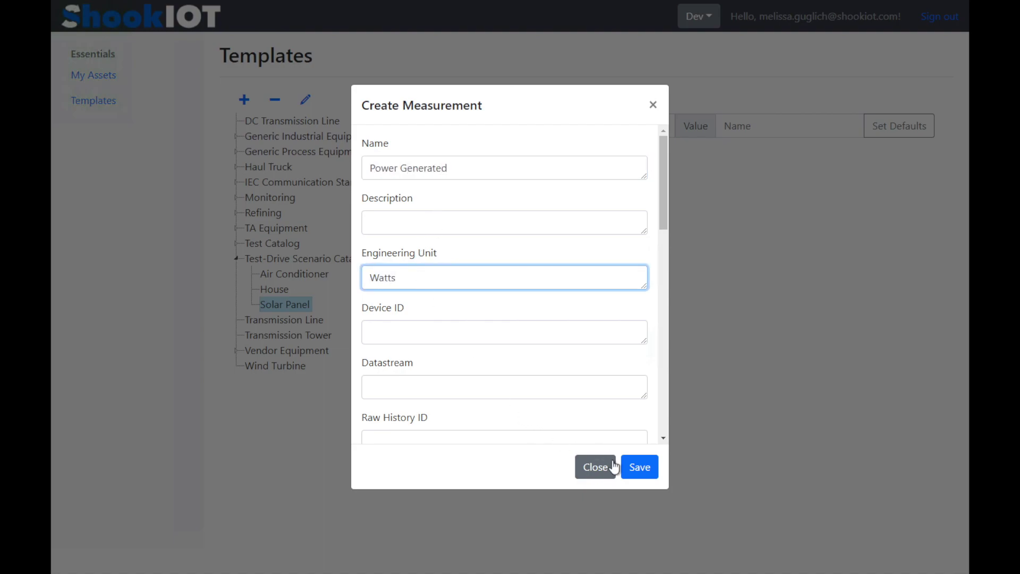
pyautogui.click(639, 467)
# Create a JS-Solar instance of the Solar Panel template and go to the assets list.
pyautogui.rightClick(287, 363)
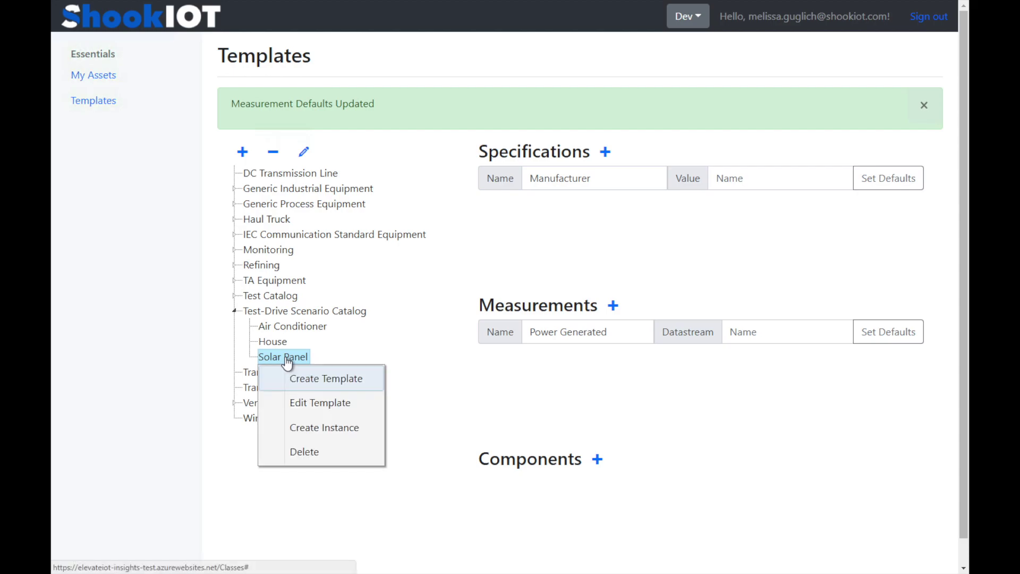
pyautogui.click(343, 425)
pyautogui.click(446, 261)
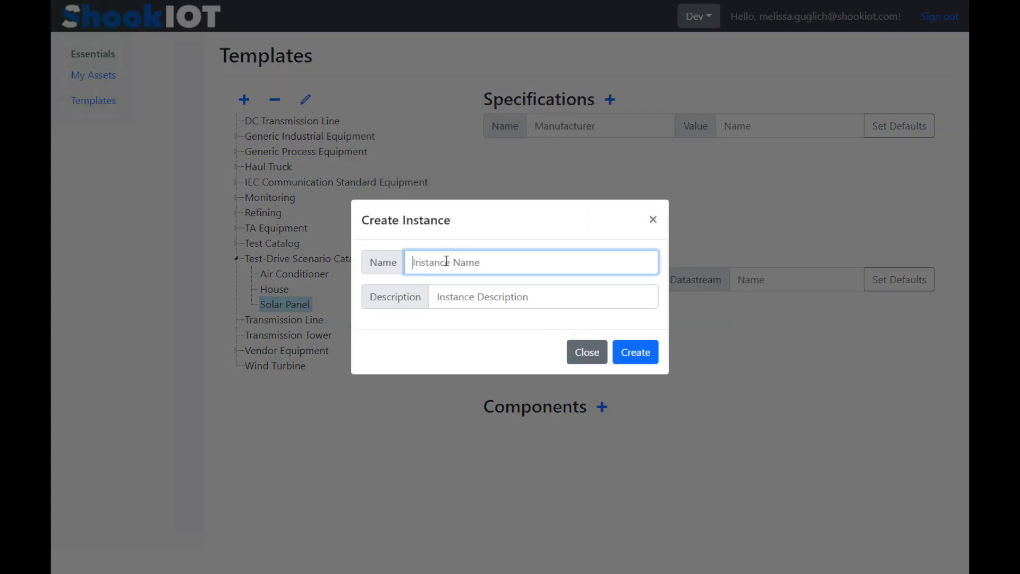
pyautogui.write('JS-Solar')
pyautogui.click(637, 355)
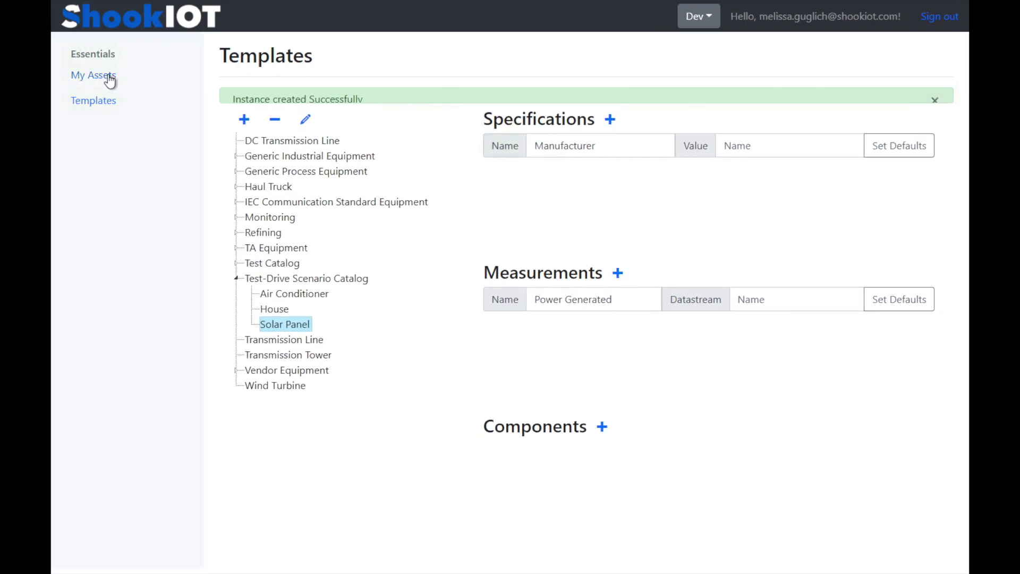
pyautogui.click(93, 75)
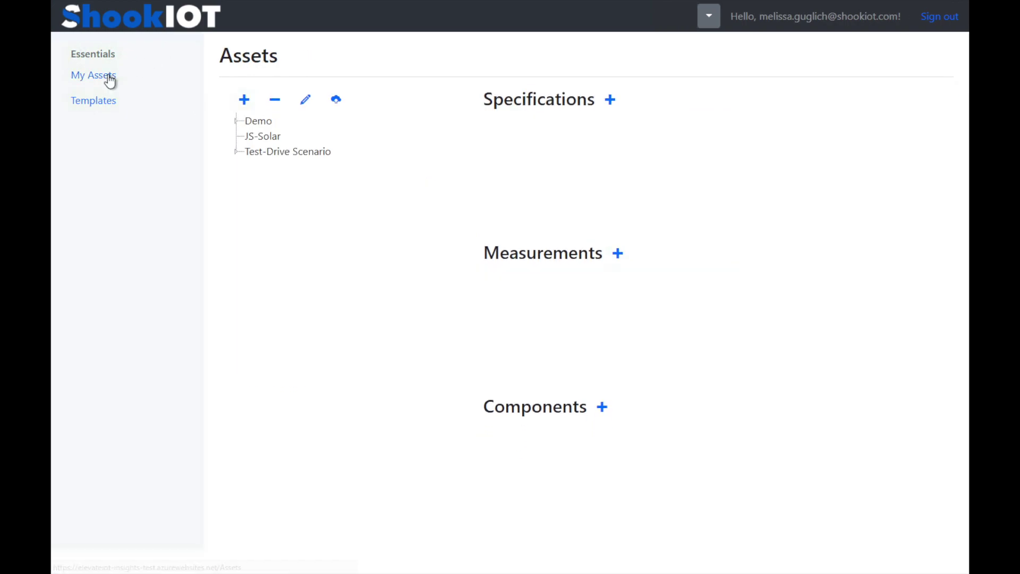
# Attach JS-Solar to House 1 as a component with function Solar Panel.
pyautogui.click(235, 151)
pyautogui.click(265, 168)
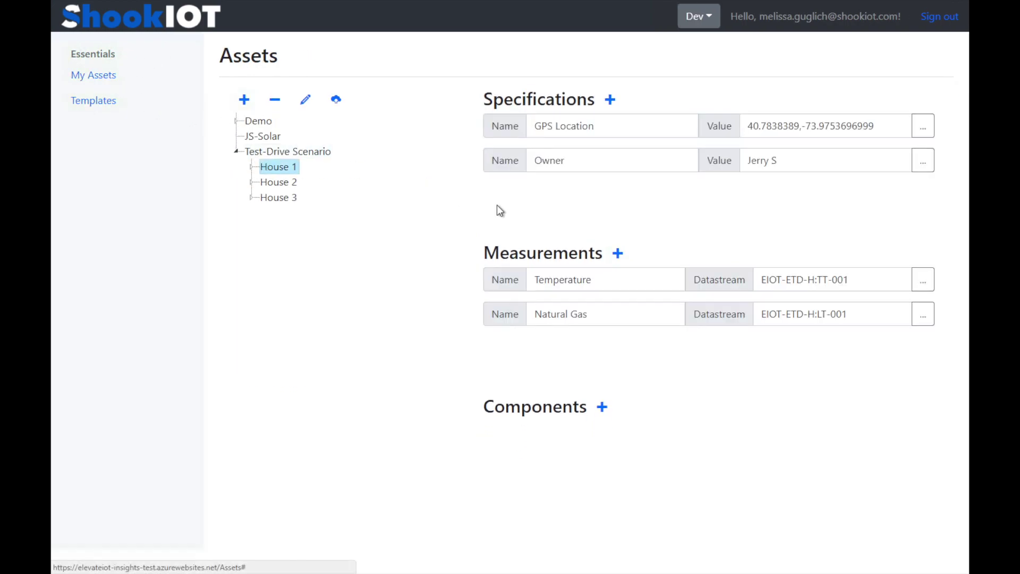
pyautogui.click(602, 406)
pyautogui.click(409, 319)
pyautogui.click(400, 257)
pyautogui.write('Solar Panel')
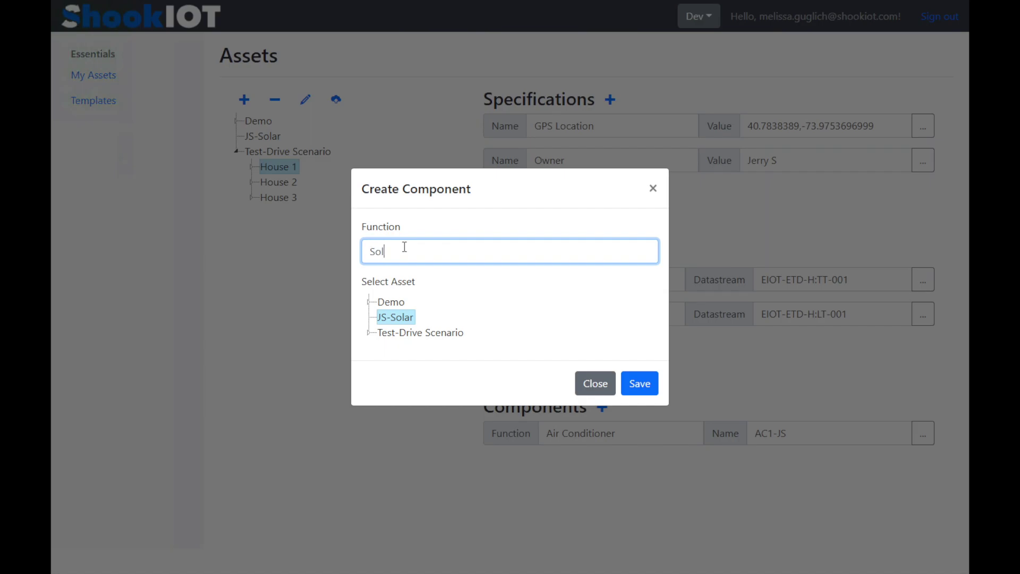
pyautogui.click(639, 384)
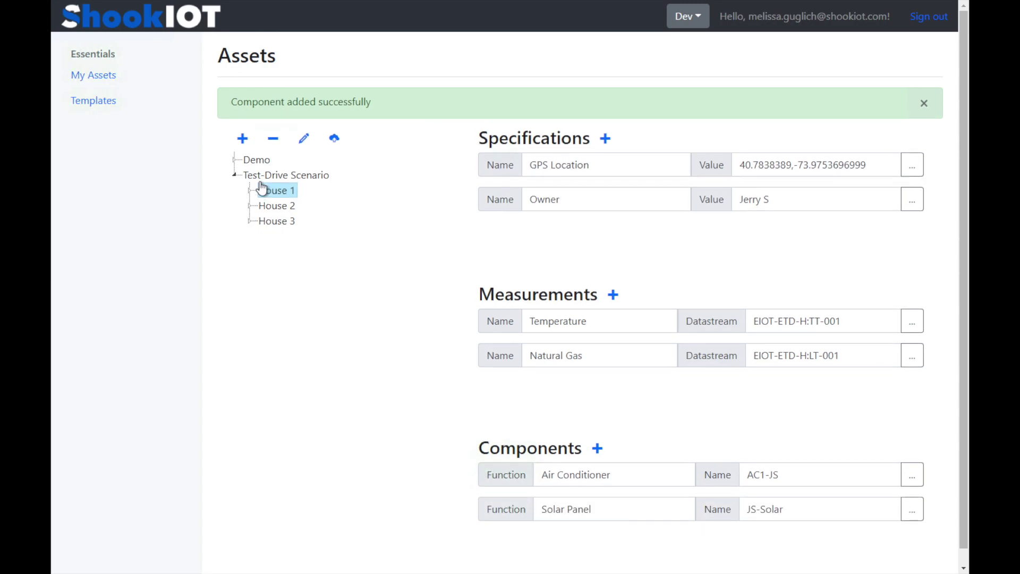
pyautogui.click(251, 152)
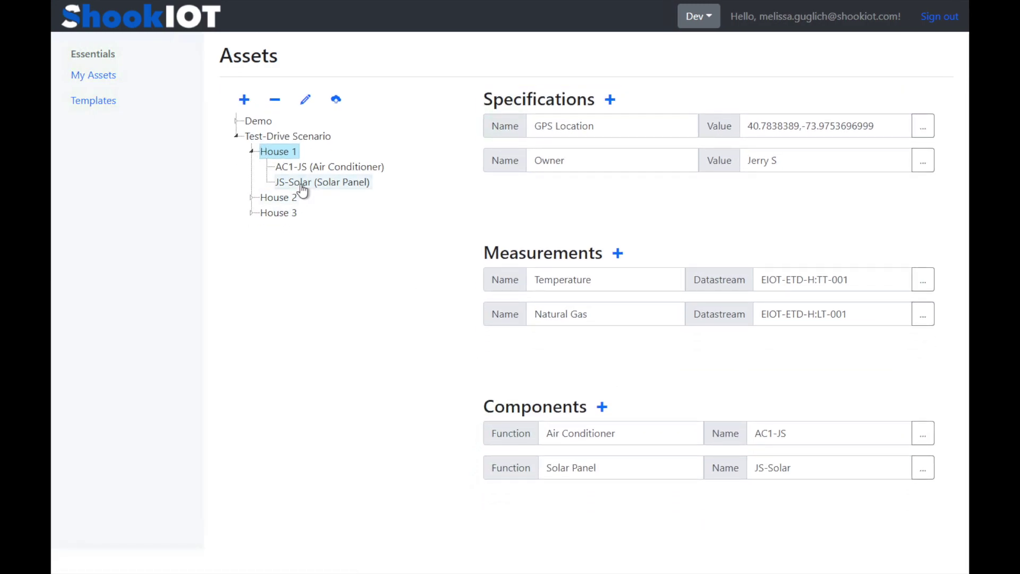
# Set the JS-Solar panel's Manufacturer specification value to Lumenflux.
pyautogui.click(297, 184)
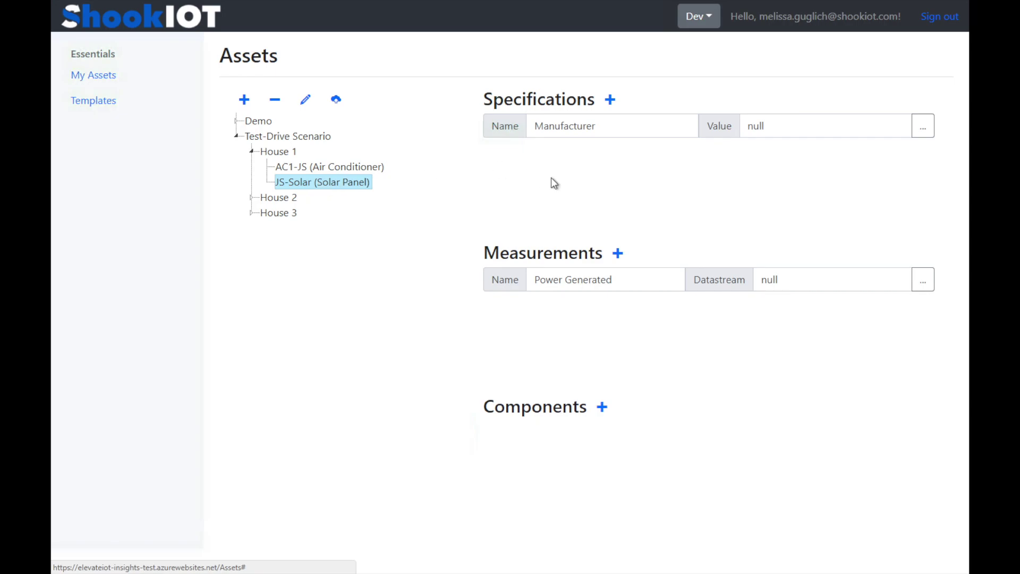
pyautogui.click(922, 127)
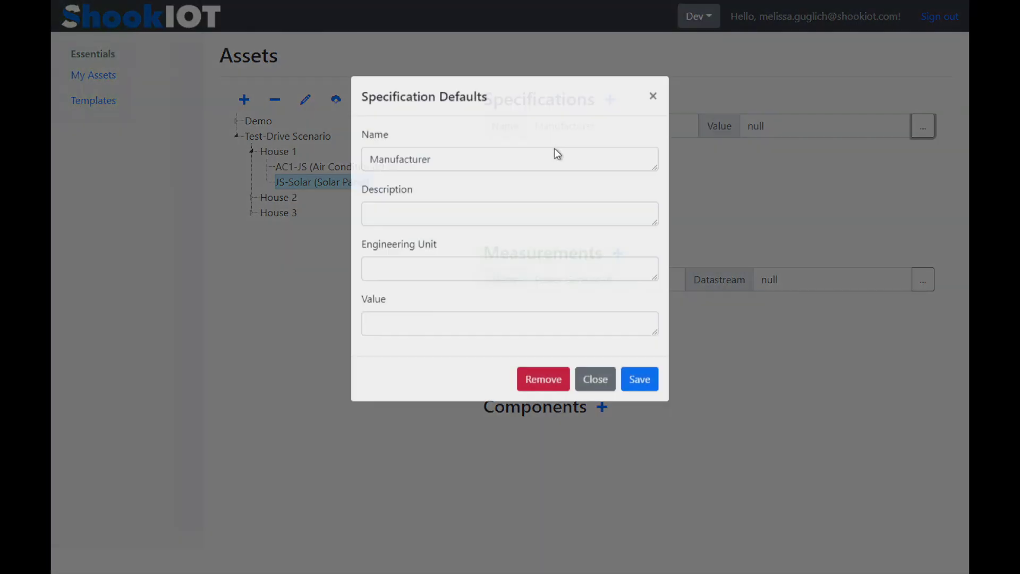
pyautogui.click(419, 371)
pyautogui.write('Lumenflux')
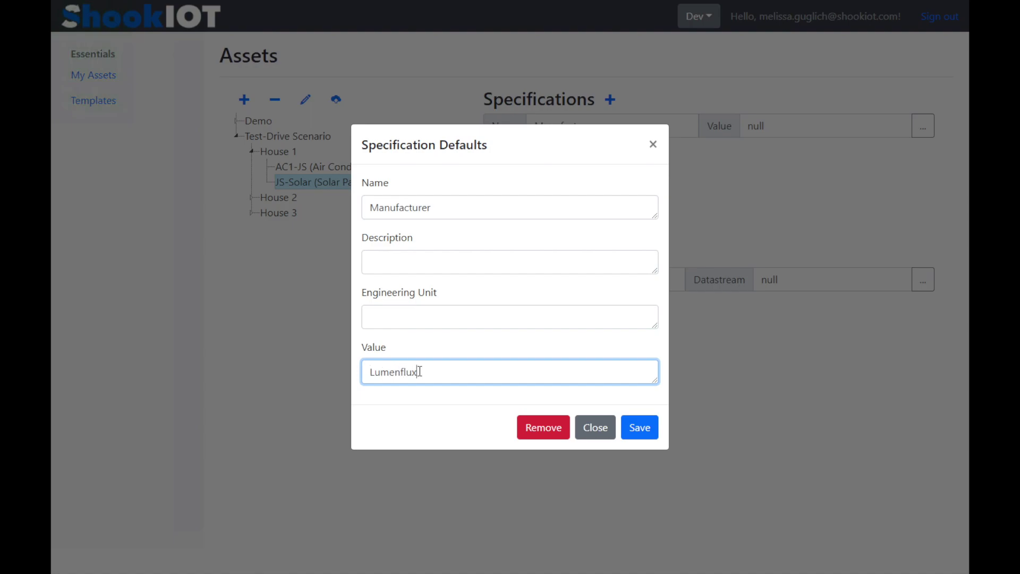
pyautogui.click(654, 432)
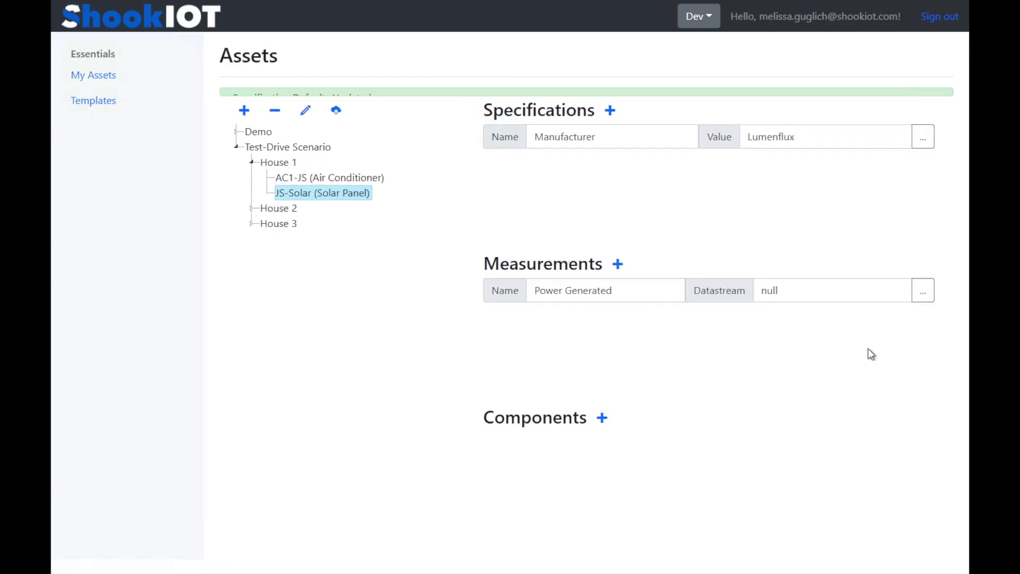
# Map JS-Solar's Power Generated measurement to datastream SP1.
pyautogui.click(923, 285)
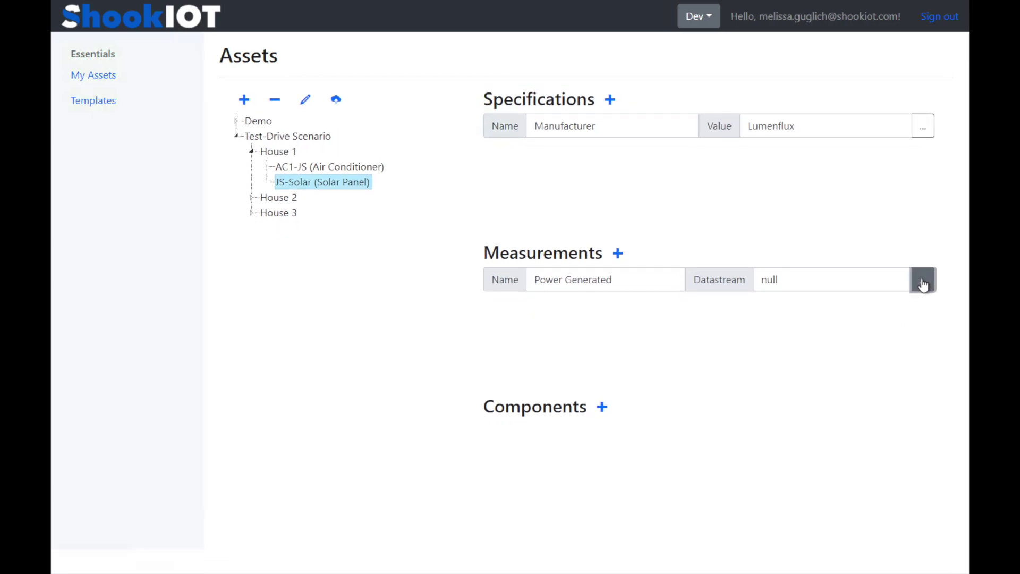
pyautogui.write('SP1')
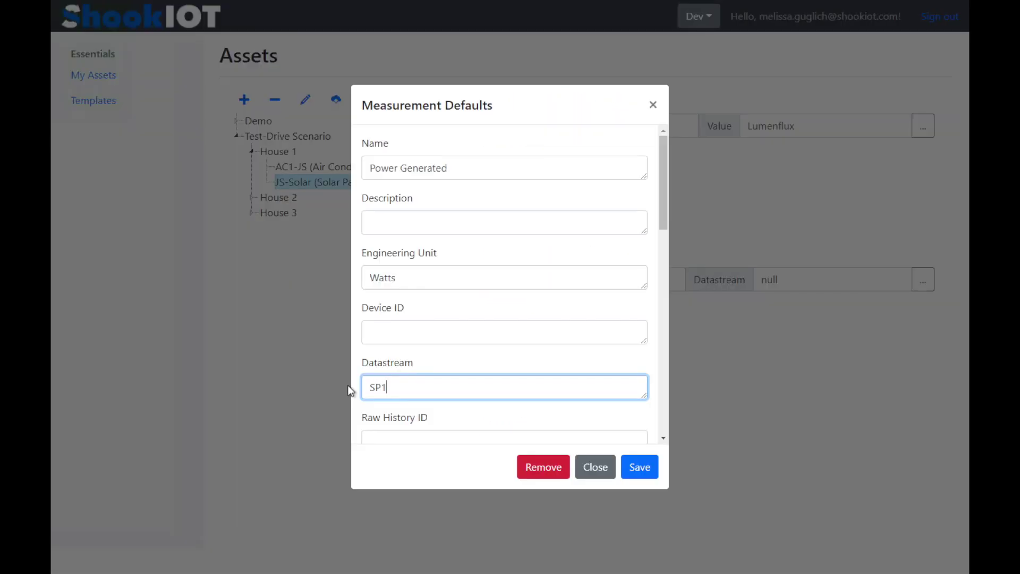
pyautogui.click(638, 469)
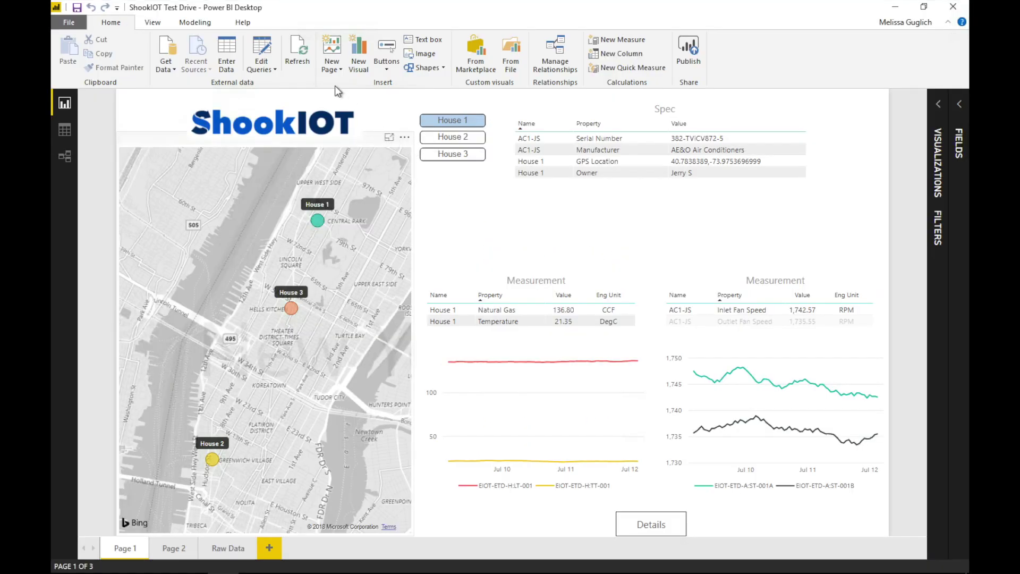
# Refresh the Power BI data and highlight JS-Solar's Power Generated reading of 1,381.92 Watts.
pyautogui.click(297, 51)
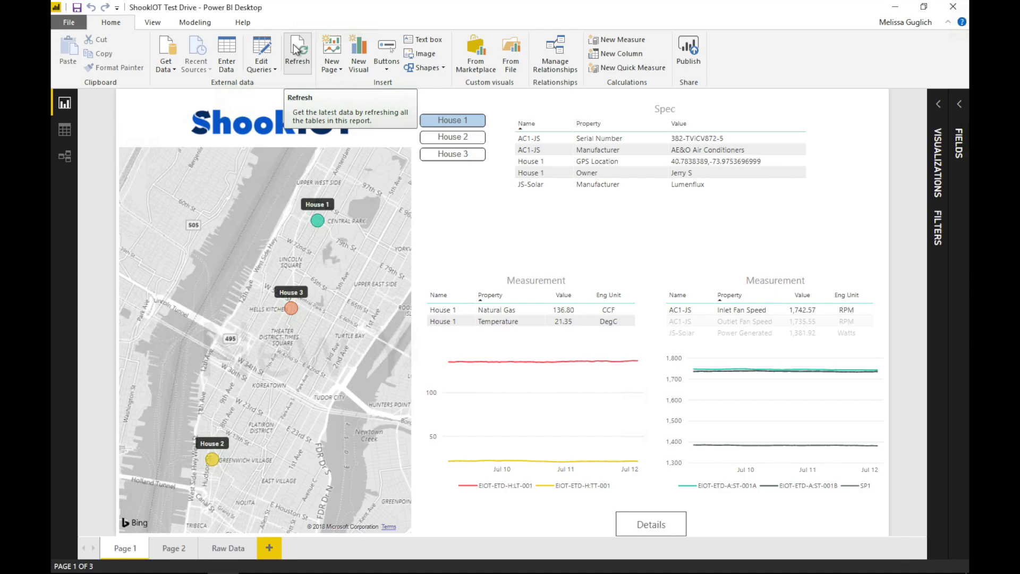
pyautogui.click(749, 335)
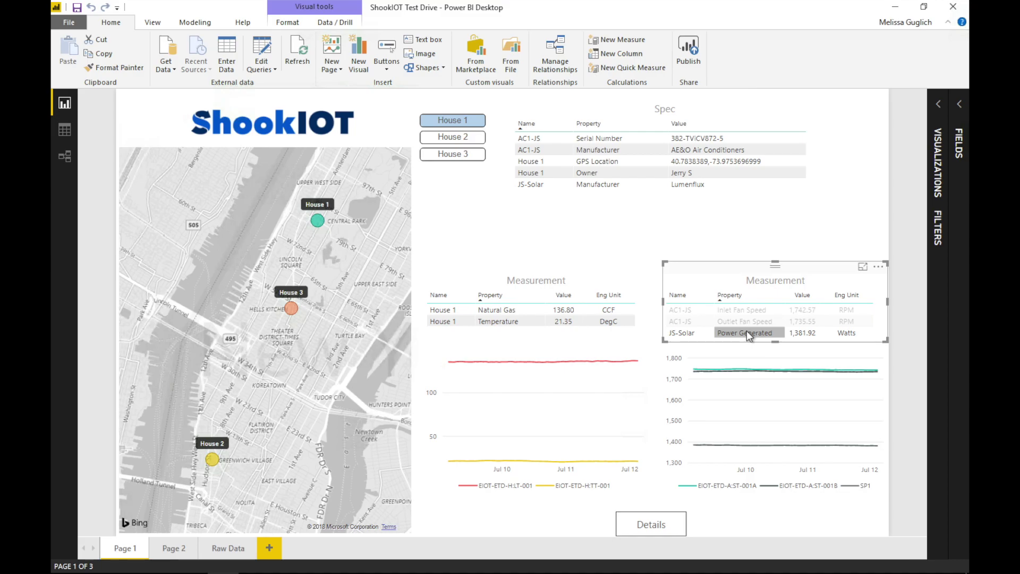
pyautogui.click(668, 235)
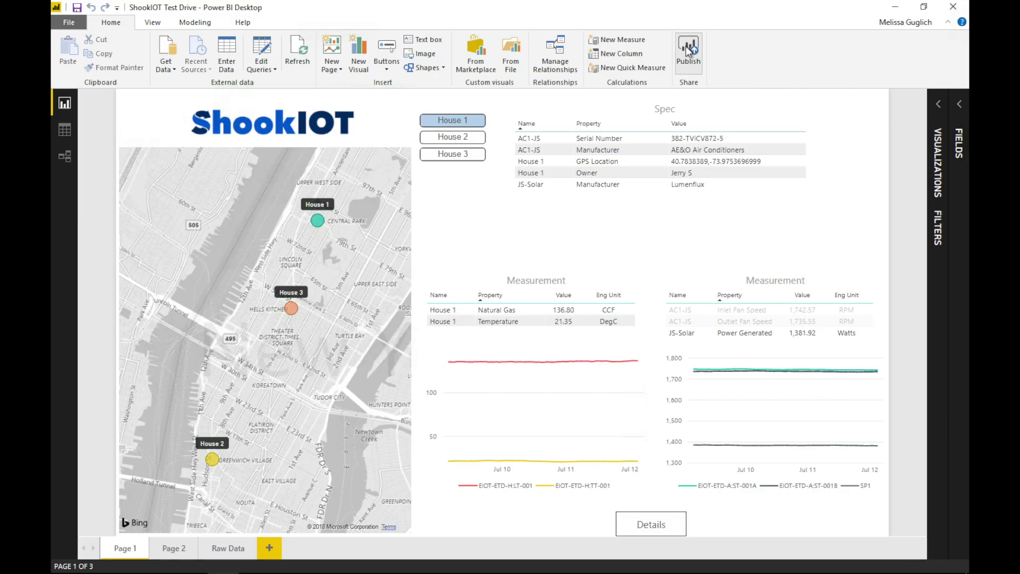